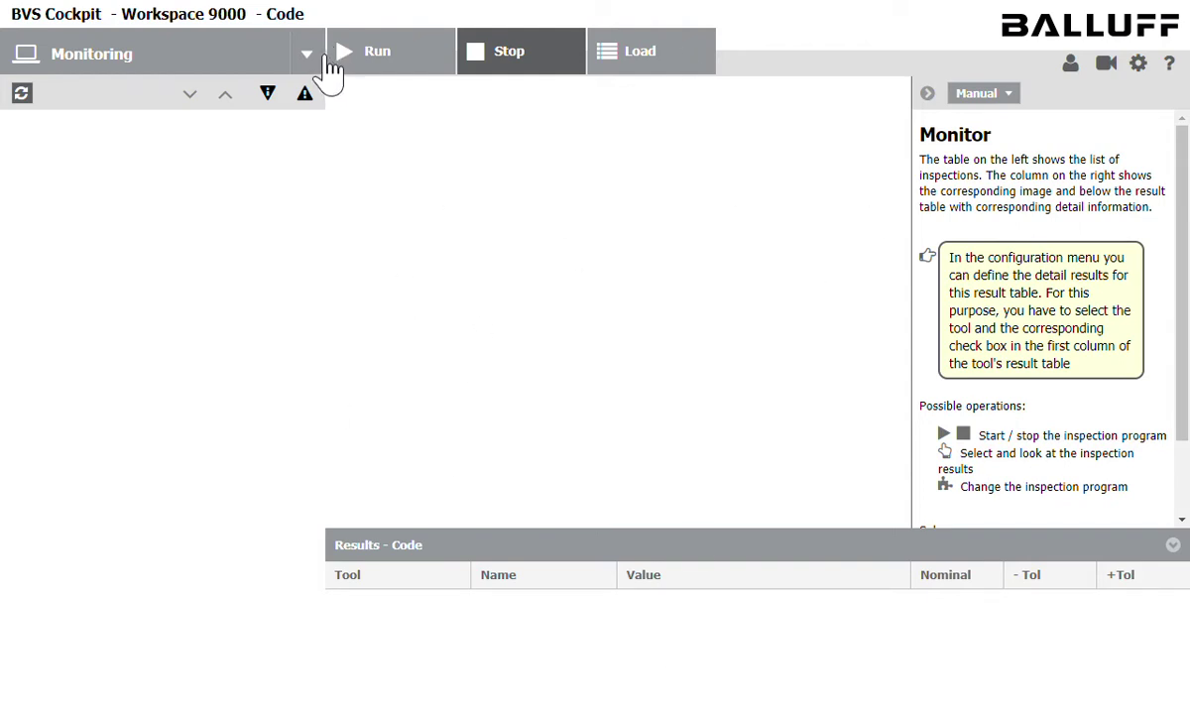
Step: Switch BVS Cockpit from Monitoring to Configuration mode to show the Code program
{"action": "left_click", "coordinate": [308, 56]}
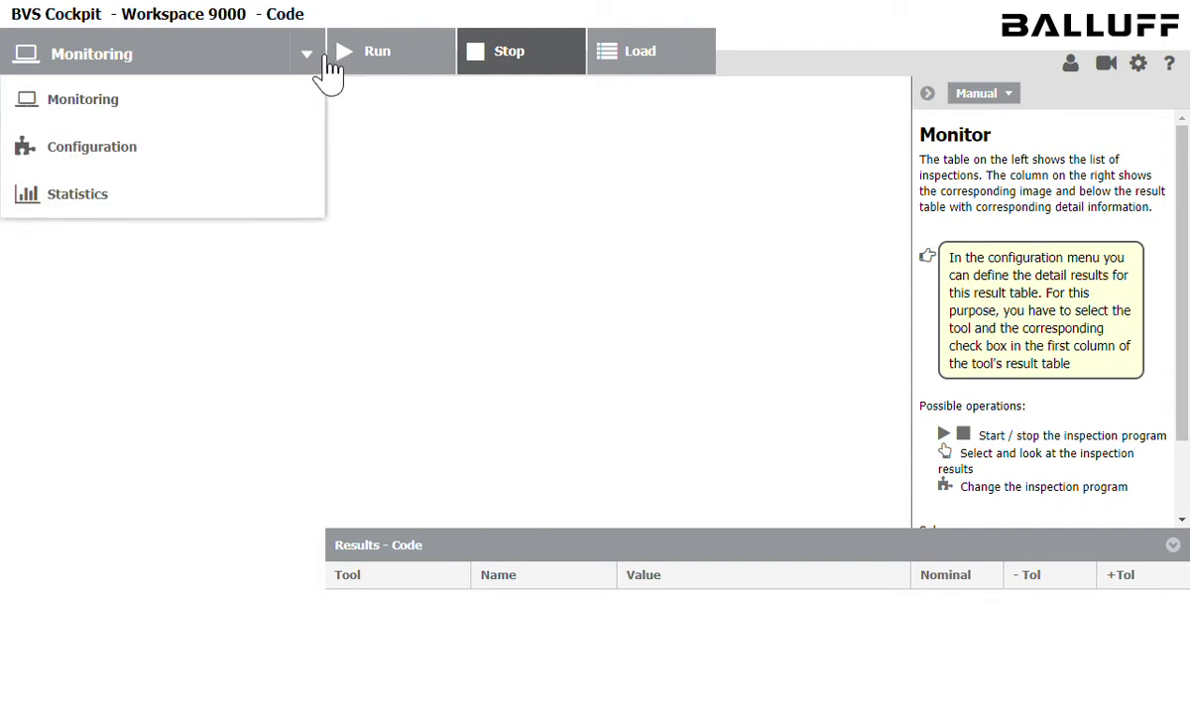
{"action": "left_click", "coordinate": [174, 158]}
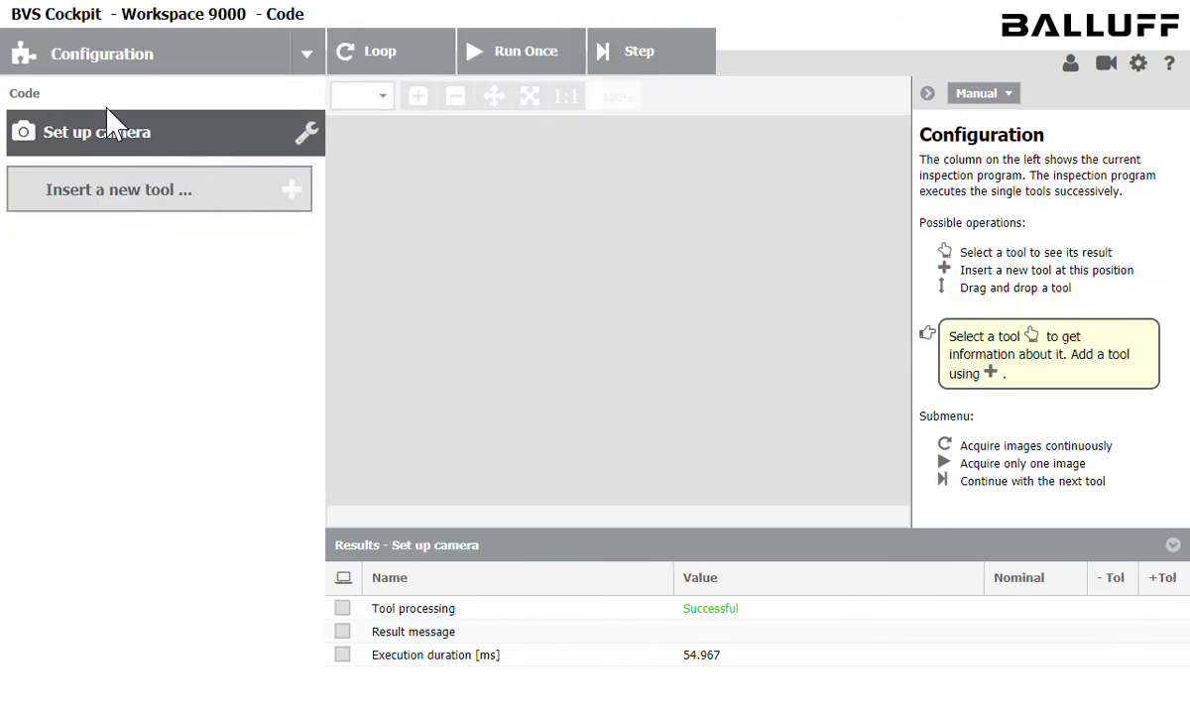
Step: Open the Set up camera parameters, keep File Device as active camera, and refresh the camera list
{"action": "left_click", "coordinate": [307, 137]}
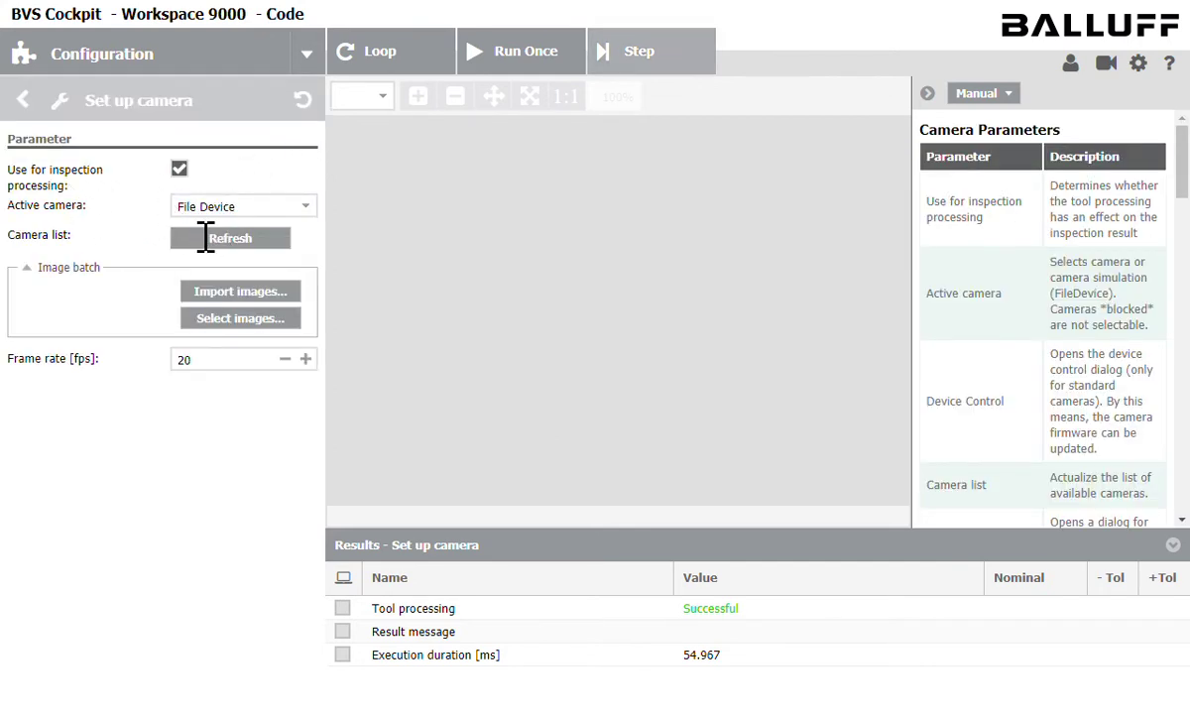
{"action": "left_click", "coordinate": [320, 212]}
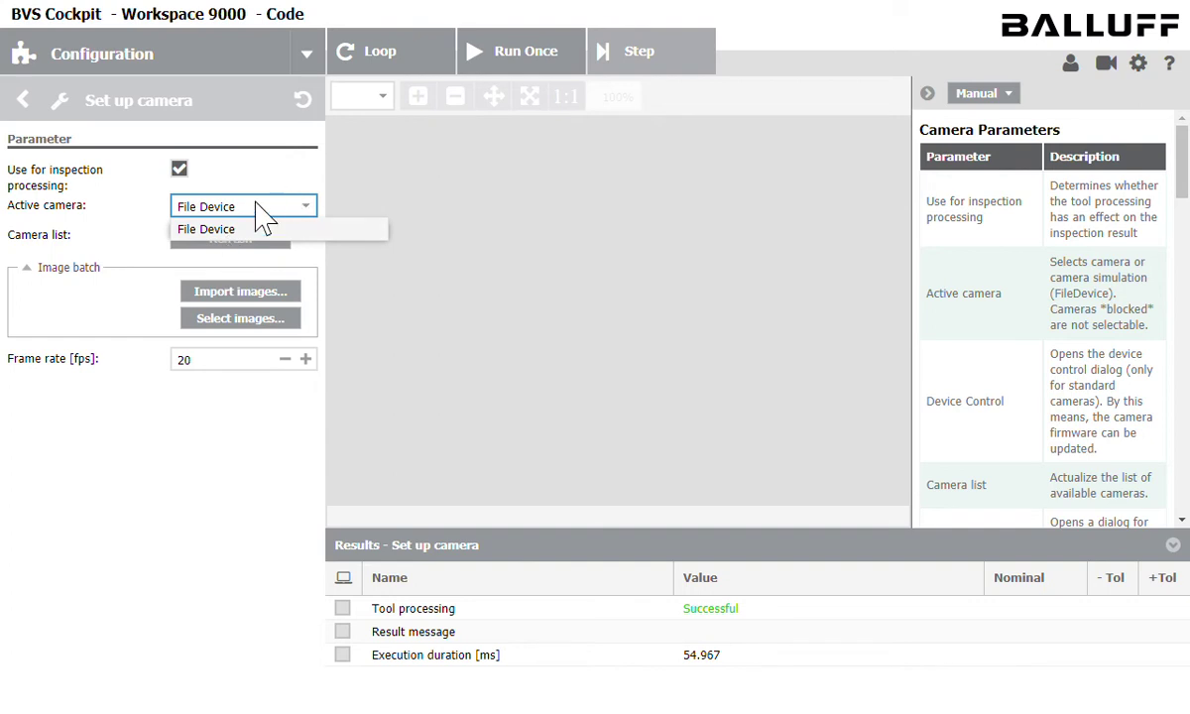
{"action": "left_click", "coordinate": [321, 212]}
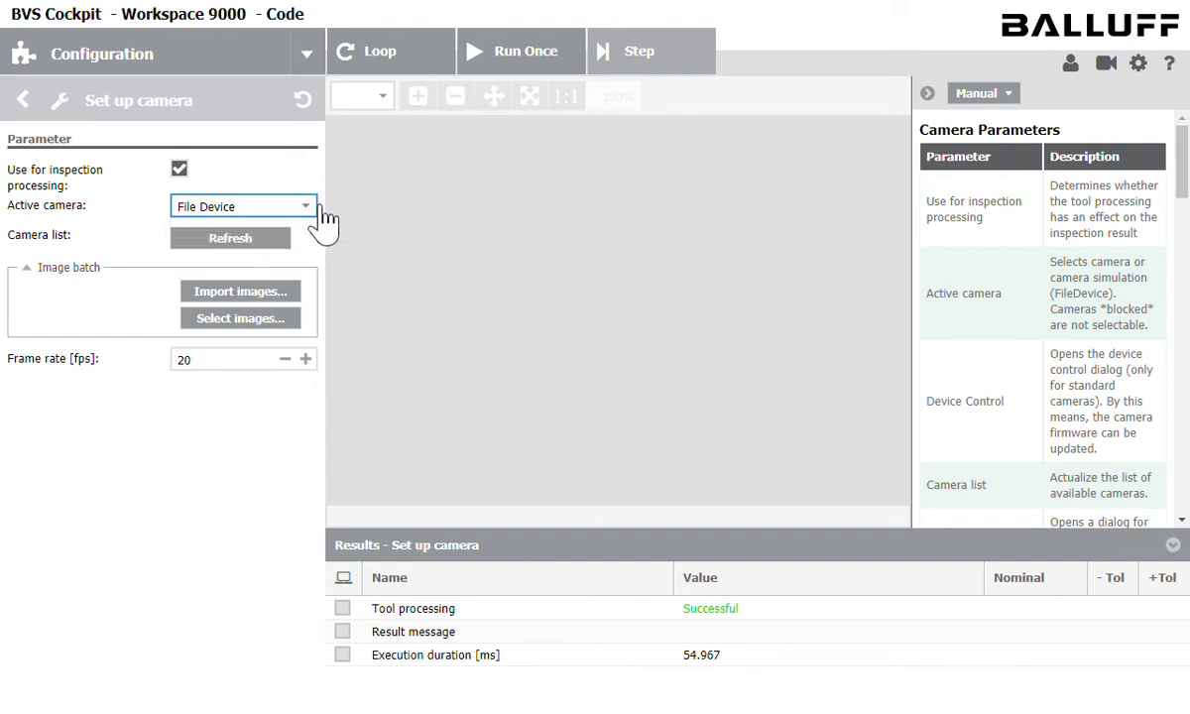
{"action": "left_click", "coordinate": [230, 243]}
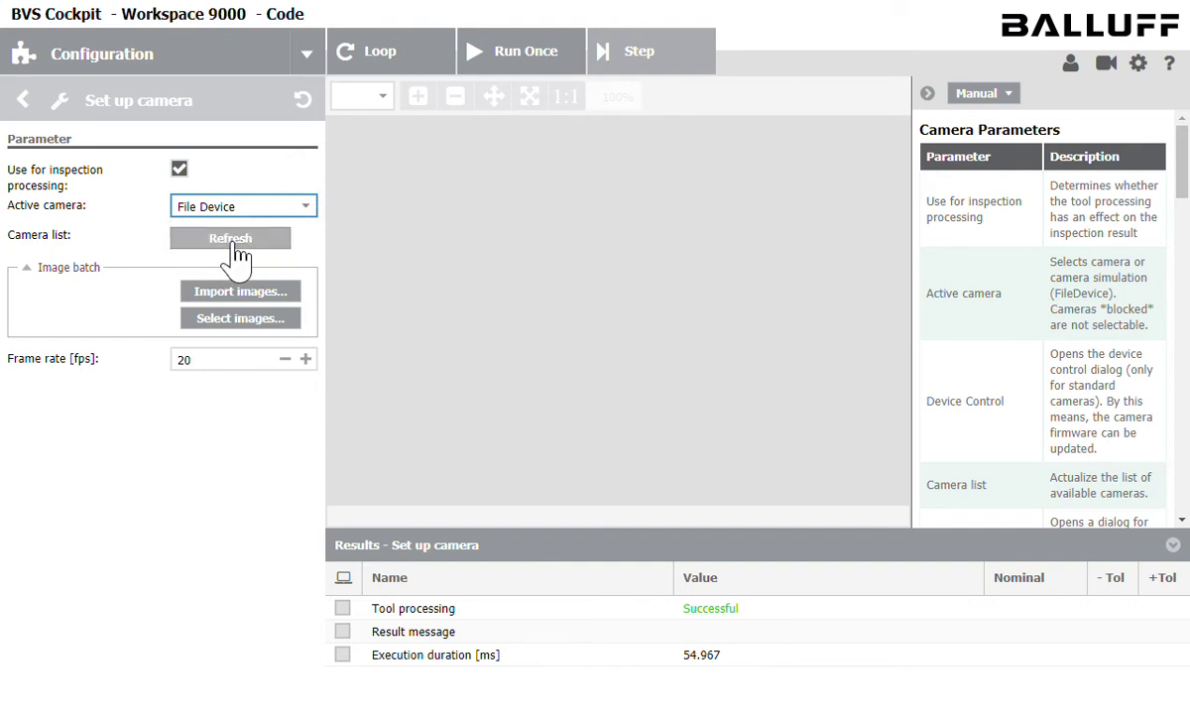
Step: Limit the File Device image batch to the six Bottle_cap sample images, leaving ECC200a NSM out
{"action": "left_click", "coordinate": [230, 319]}
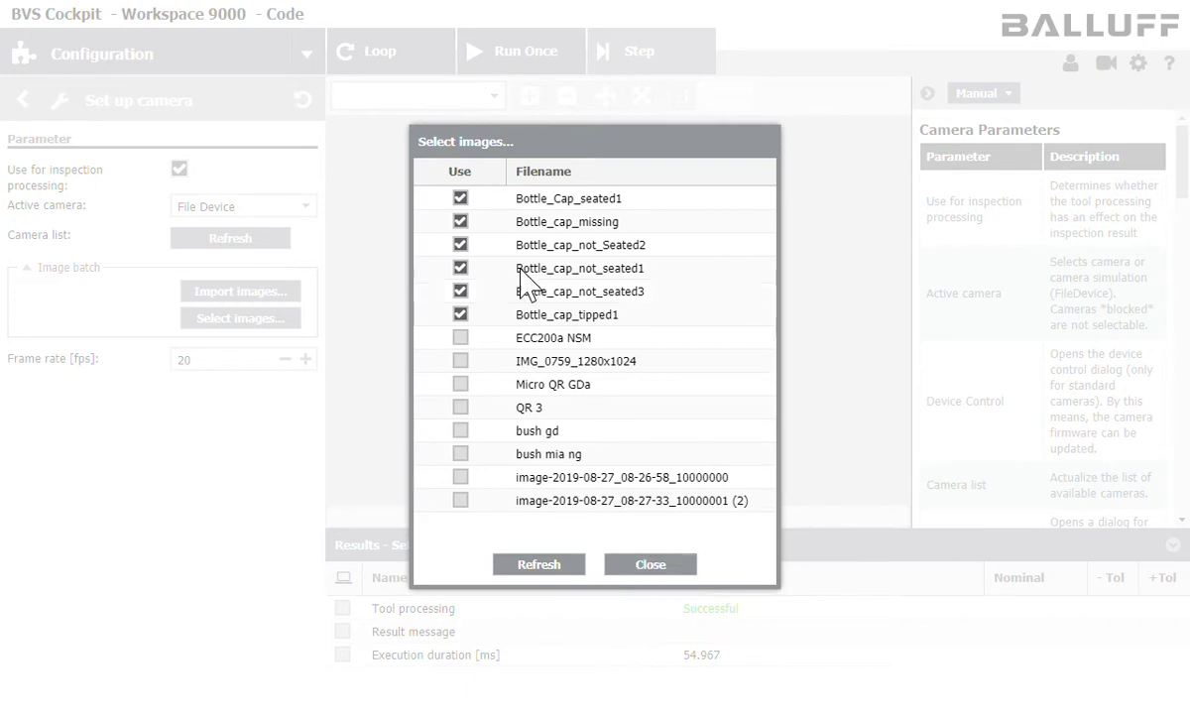
{"action": "left_click", "coordinate": [460, 198]}
{"action": "left_click", "coordinate": [472, 223]}
{"action": "left_click", "coordinate": [474, 339]}
{"action": "left_click", "coordinate": [472, 342]}
{"action": "left_click", "coordinate": [462, 221]}
{"action": "left_click", "coordinate": [460, 198]}
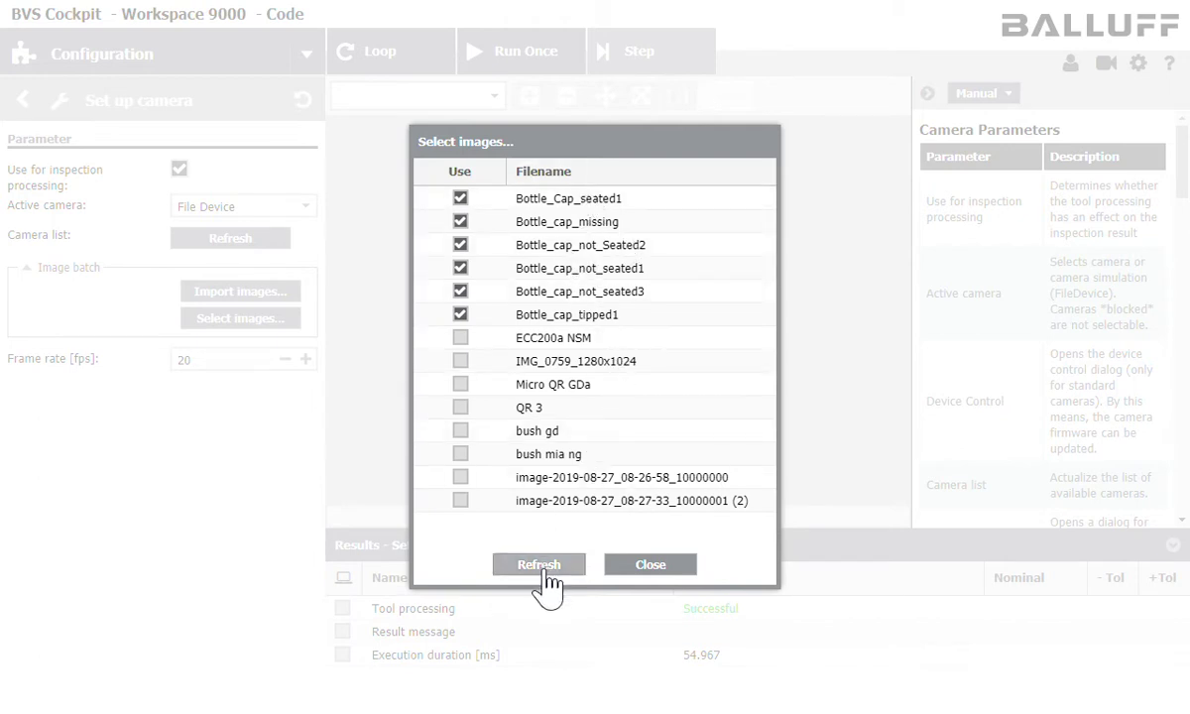
{"action": "left_click", "coordinate": [650, 565]}
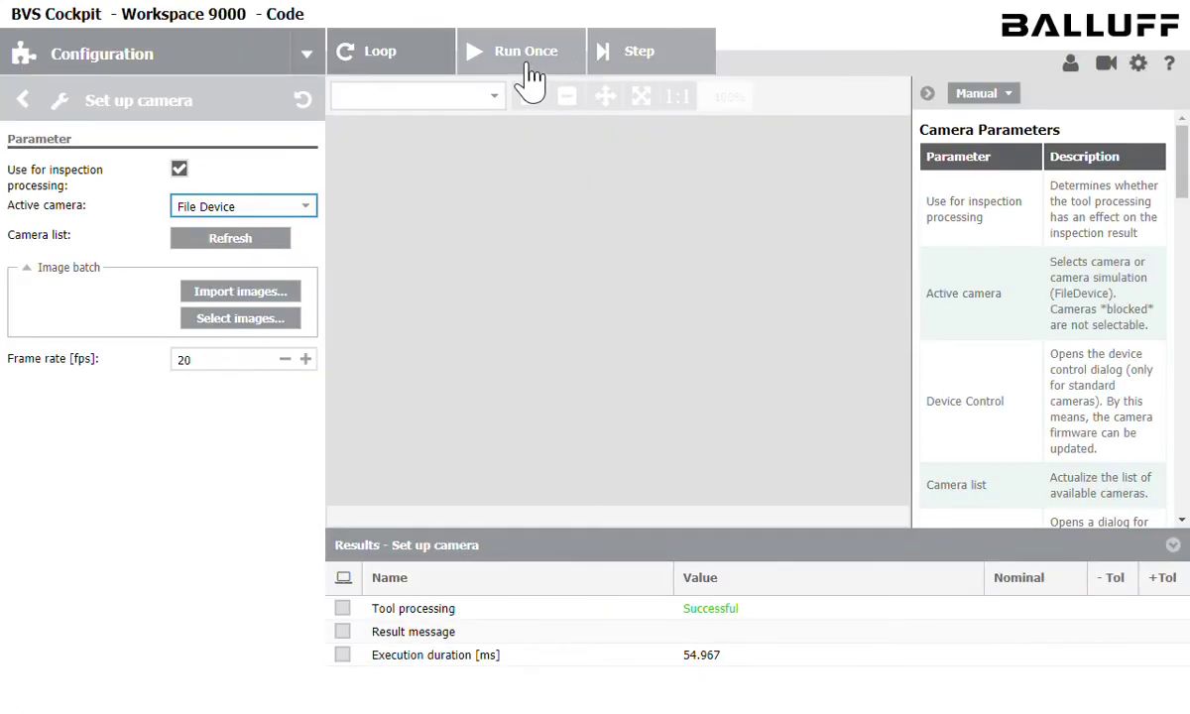
Step: Run single acquisitions through all bottle-cap images back to Bottle_Cap_seated1, then return to the program list
{"action": "left_click", "coordinate": [576, 54]}
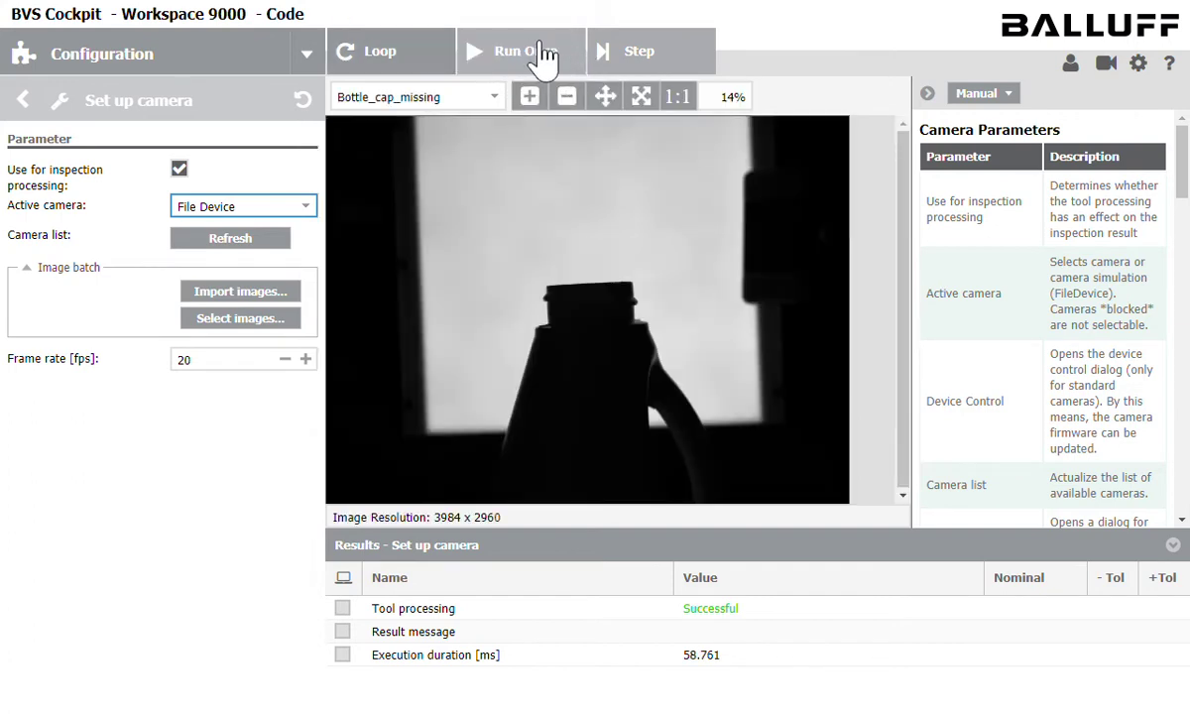
{"action": "left_click", "coordinate": [541, 53]}
{"action": "left_click", "coordinate": [543, 62]}
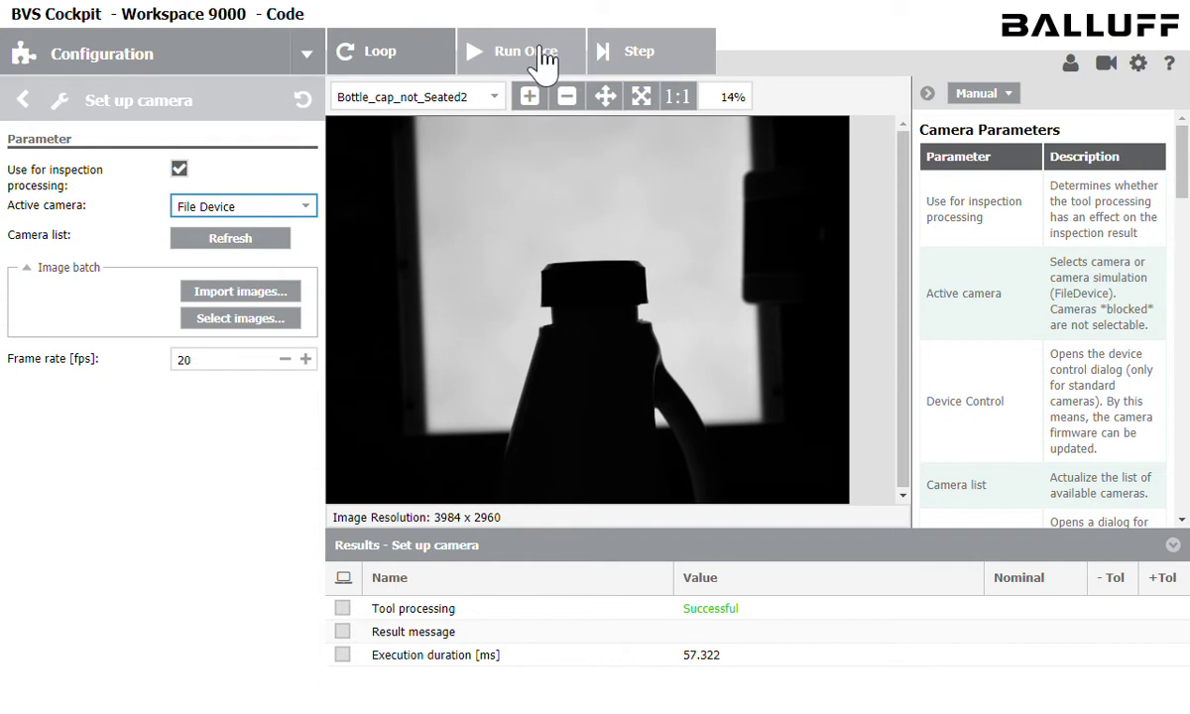
{"action": "left_click", "coordinate": [543, 61]}
{"action": "left_click", "coordinate": [543, 62]}
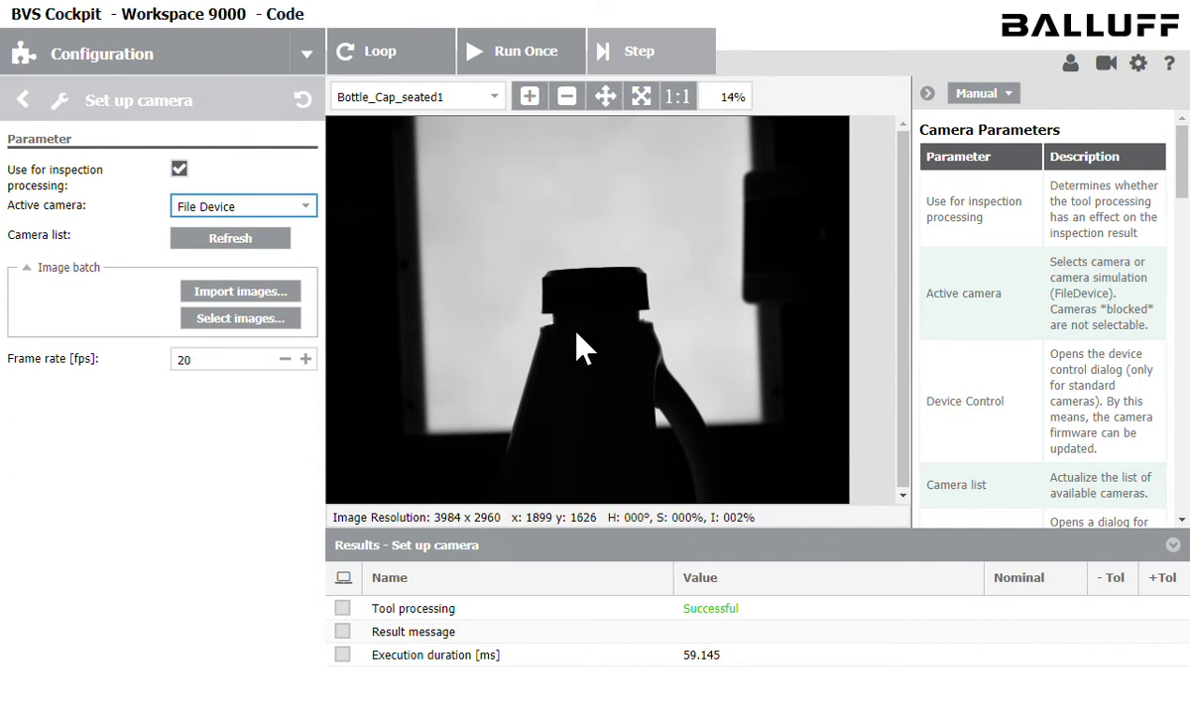
{"action": "left_click", "coordinate": [522, 69]}
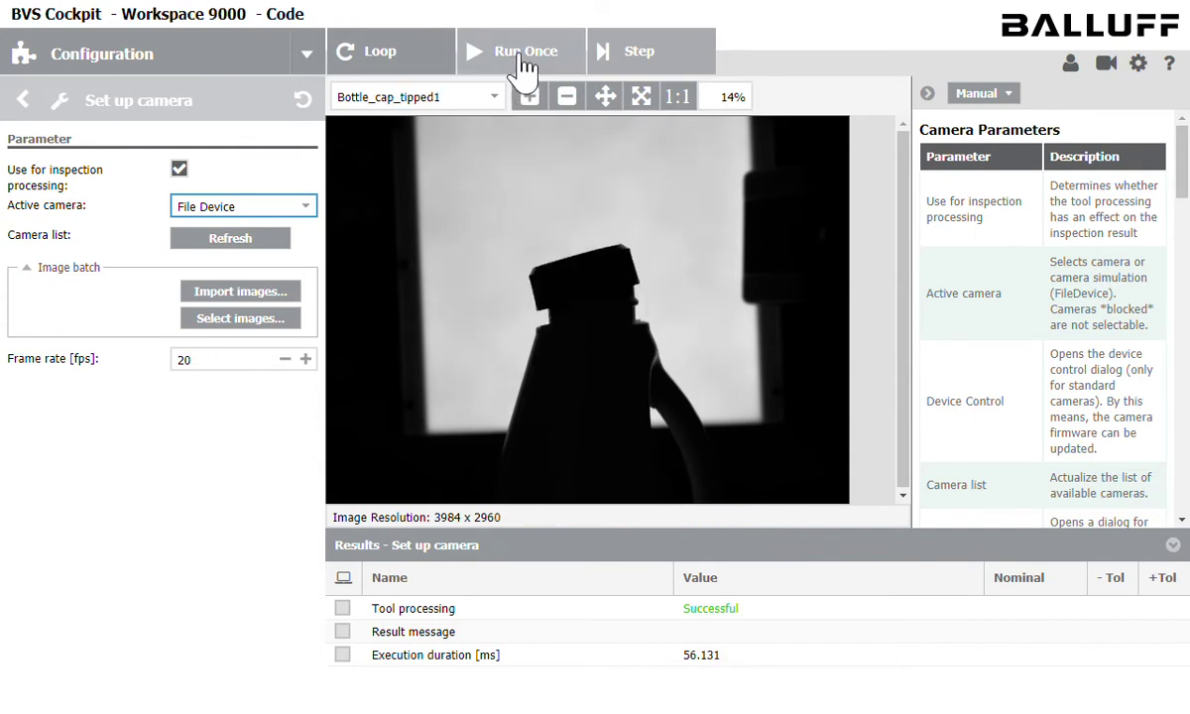
{"action": "left_click", "coordinate": [519, 65]}
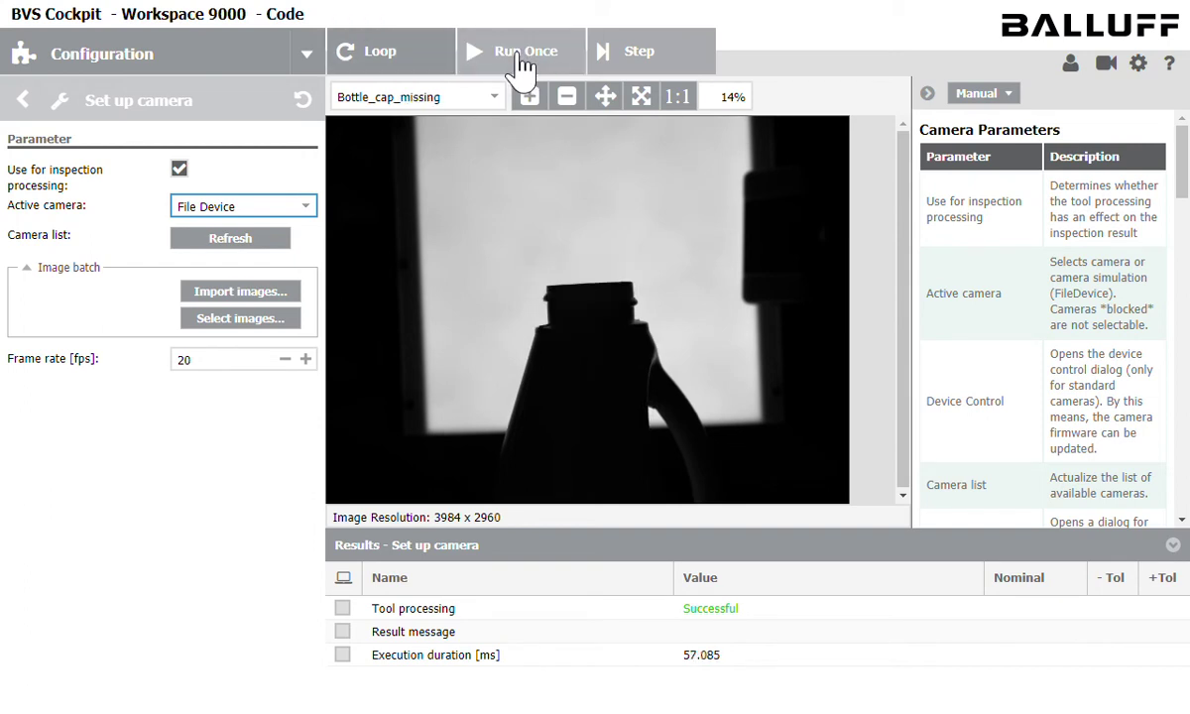
{"action": "left_click", "coordinate": [520, 66]}
{"action": "left_click", "coordinate": [520, 66]}
{"action": "left_click", "coordinate": [522, 69]}
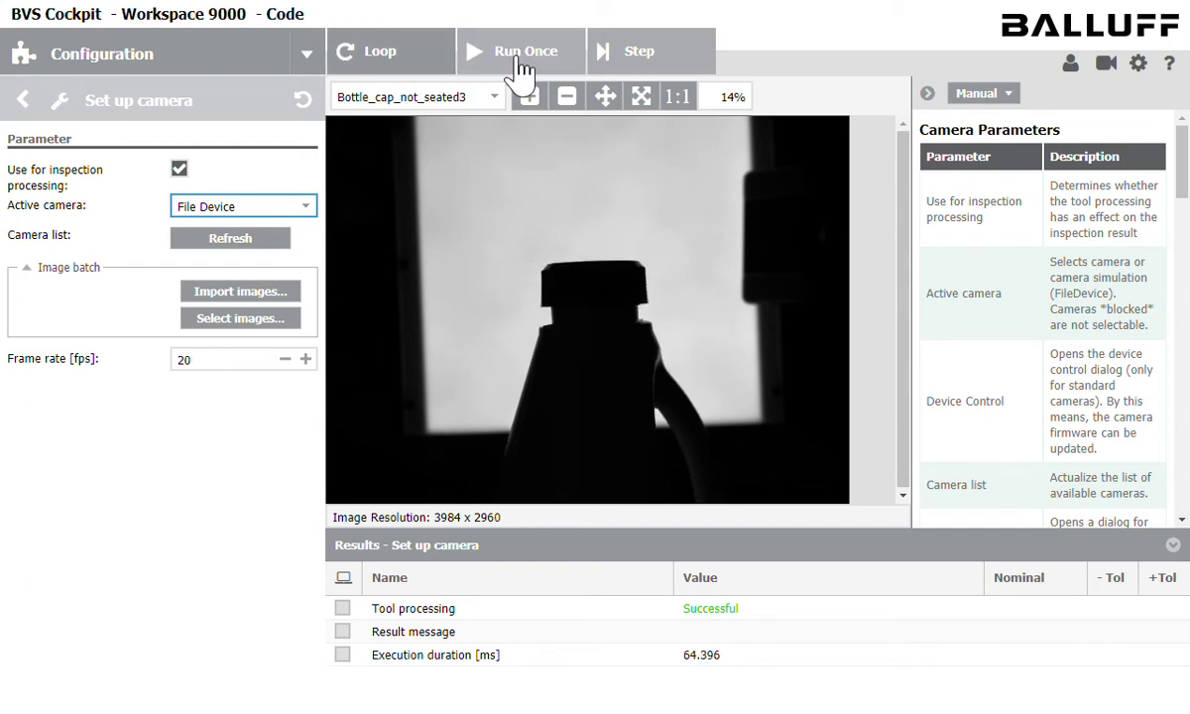
{"action": "left_click", "coordinate": [521, 70]}
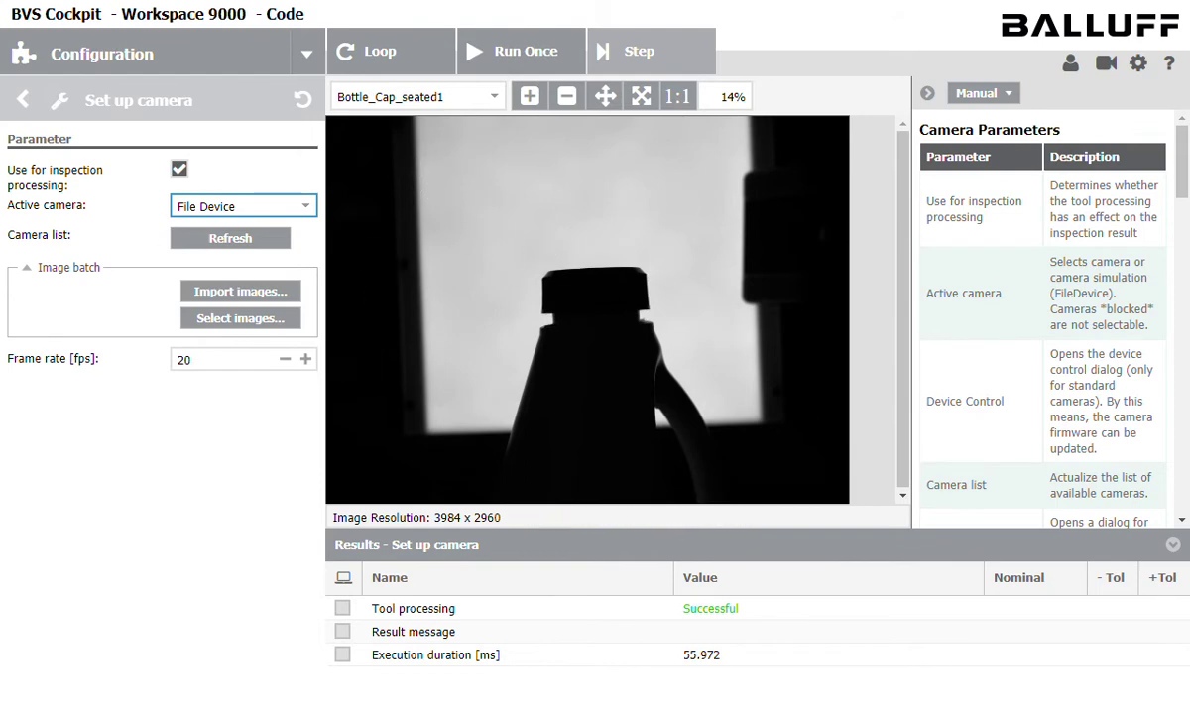
{"action": "left_click", "coordinate": [25, 99]}
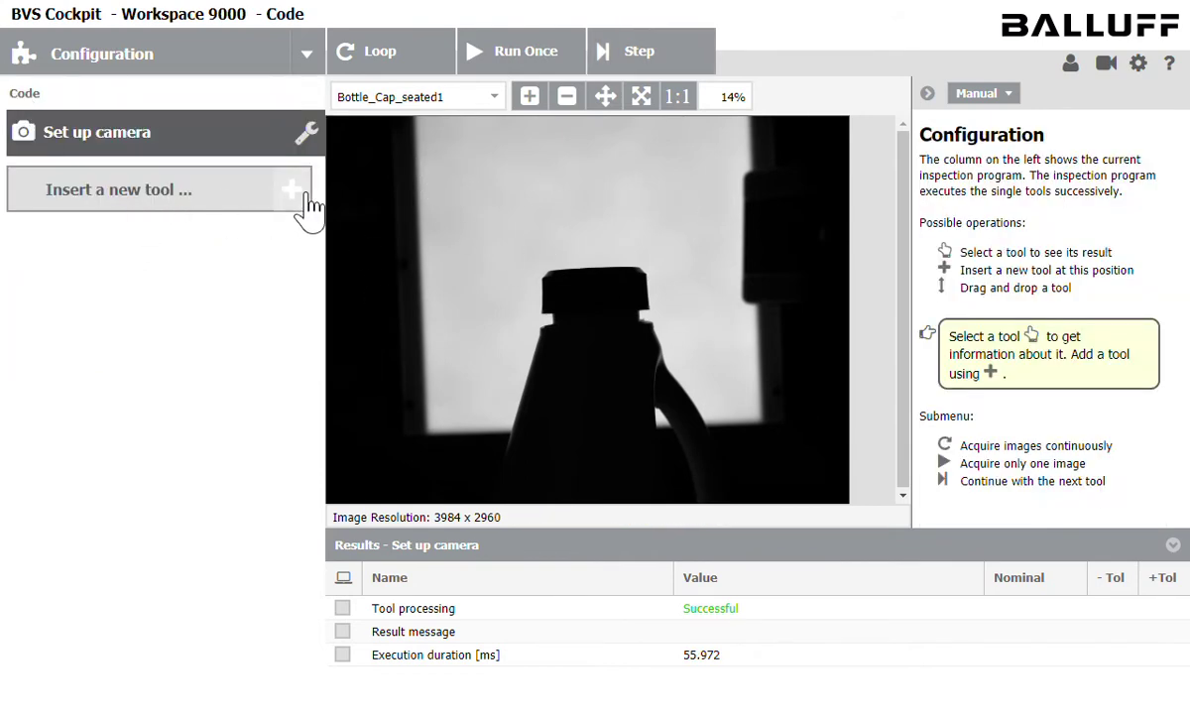
Step: Insert a Get image tool after Set up camera and run it through the samples to Bottle_Cap_seated1
{"action": "left_click", "coordinate": [305, 195]}
{"action": "left_click", "coordinate": [426, 88]}
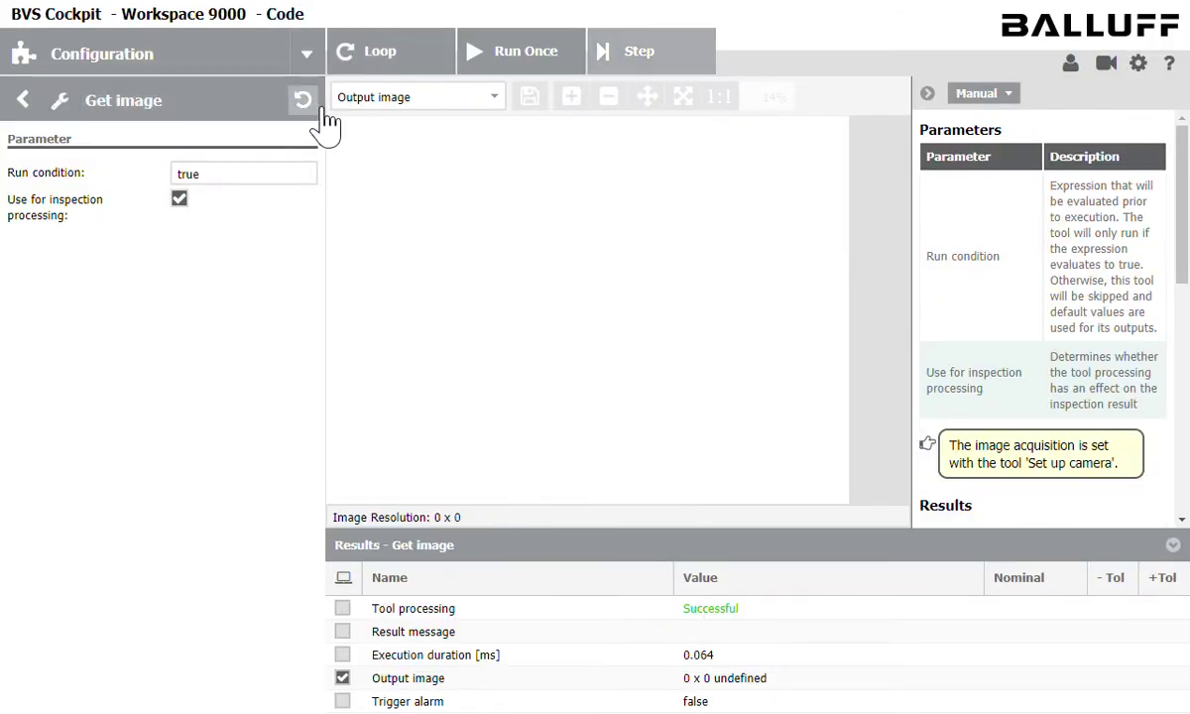
{"action": "left_click", "coordinate": [523, 66]}
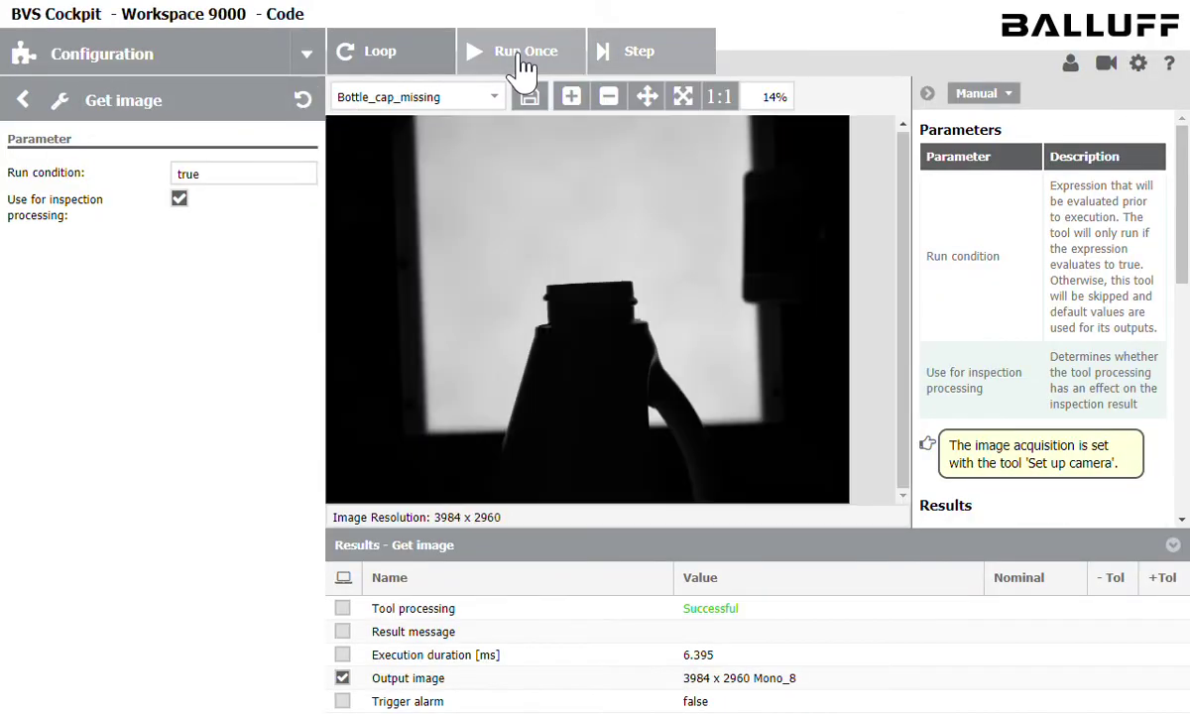
{"action": "left_click", "coordinate": [523, 65]}
{"action": "left_click", "coordinate": [523, 65]}
{"action": "left_click", "coordinate": [522, 66]}
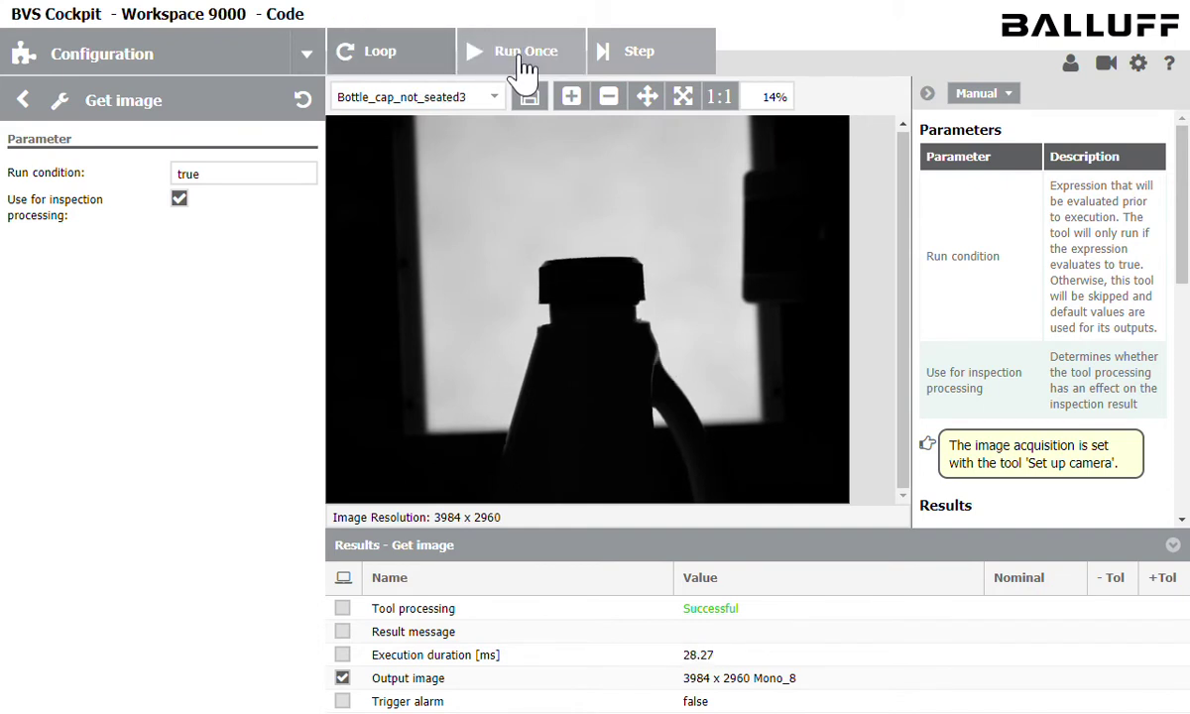
{"action": "left_click", "coordinate": [522, 65]}
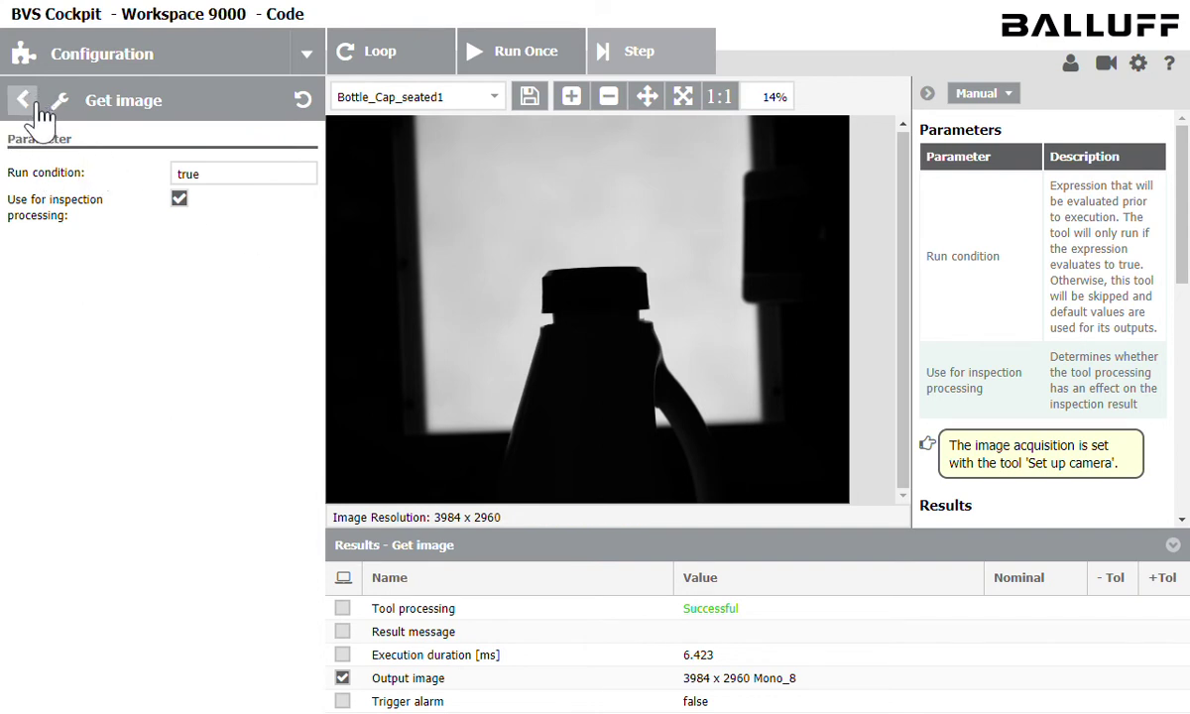
{"action": "left_click", "coordinate": [24, 100]}
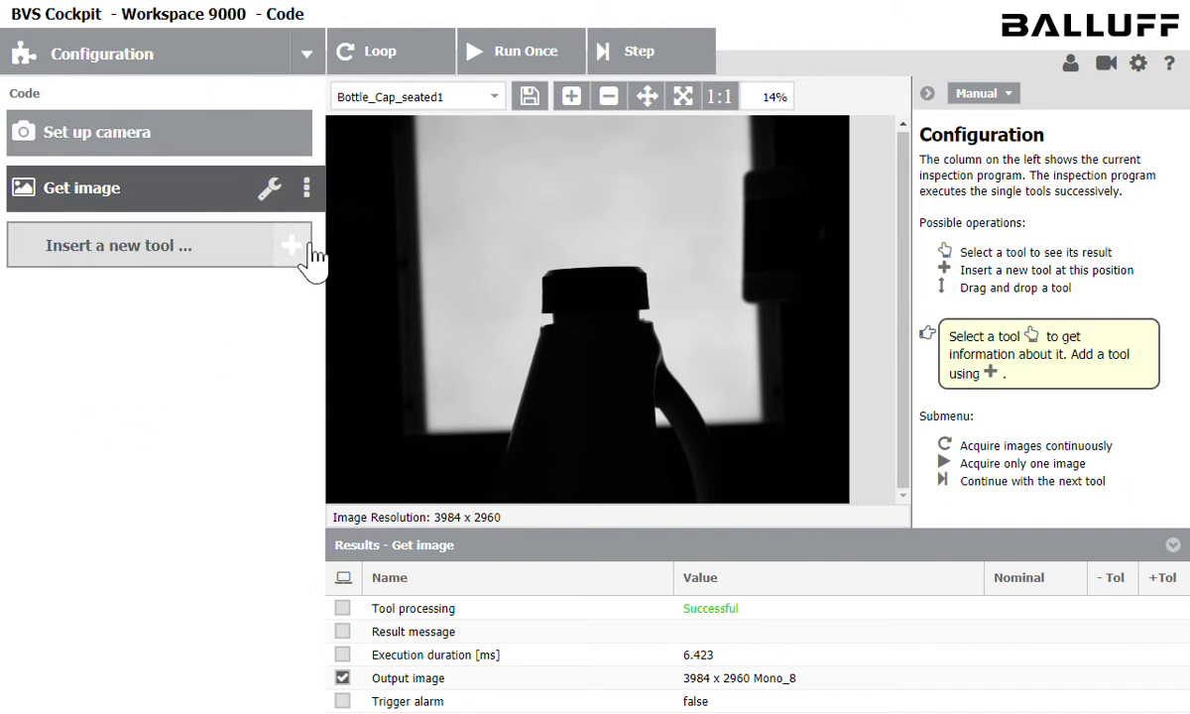
Step: Add a Find object tool to the inspection program
{"action": "left_click", "coordinate": [310, 251]}
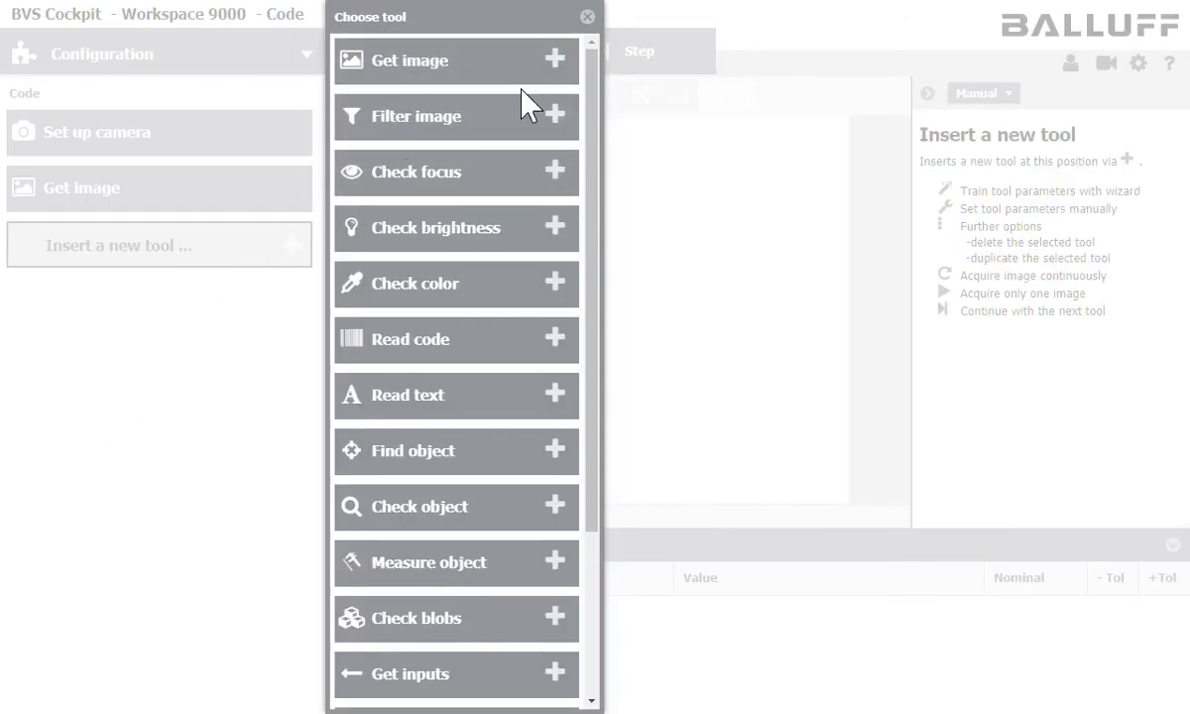
{"action": "left_click_drag", "start_coordinate": [590, 112], "coordinate": [598, 231]}
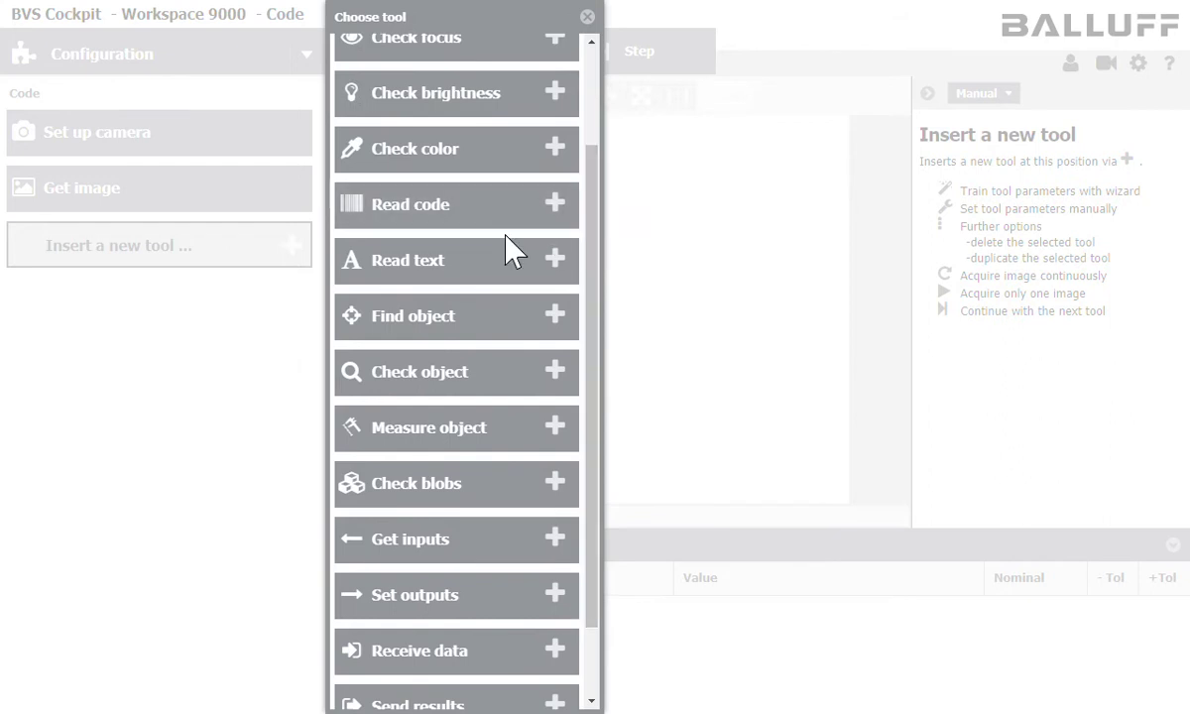
{"action": "left_click", "coordinate": [472, 318]}
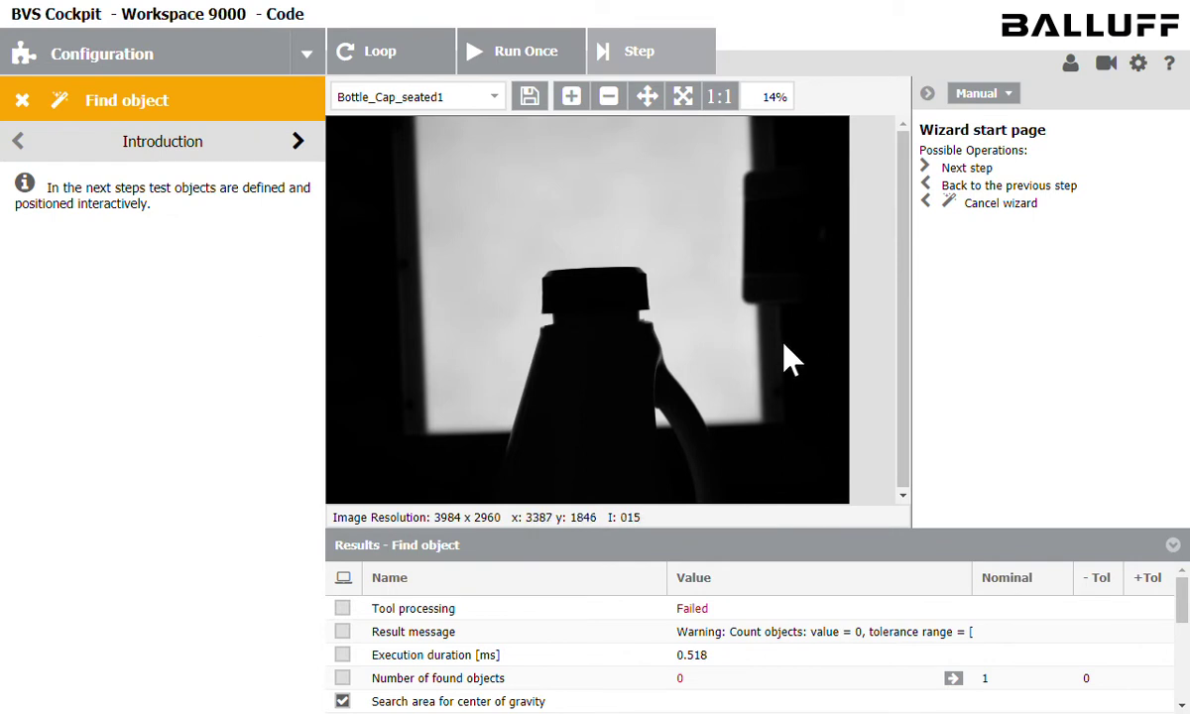
{"action": "left_click_drag", "start_coordinate": [887, 126], "coordinate": [1034, 241]}
{"action": "left_click", "coordinate": [1031, 241]}
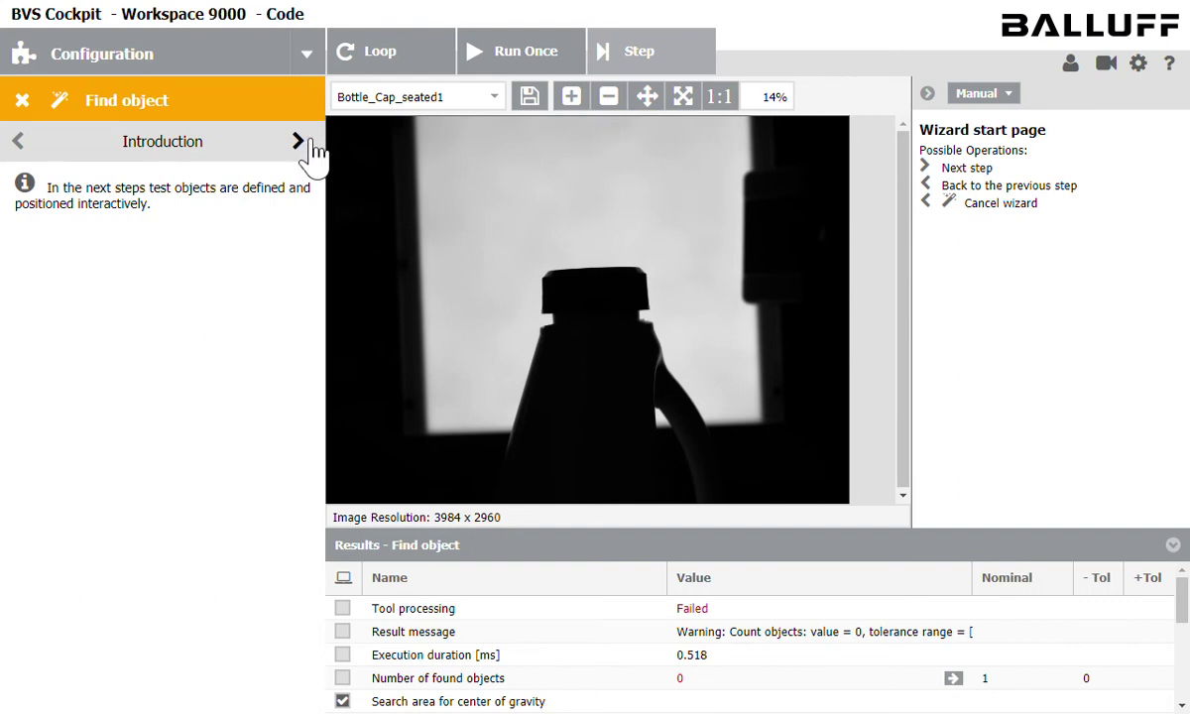
Step: Name the new object type CAP_SEATING and advance to the Define background step
{"action": "left_click", "coordinate": [298, 141]}
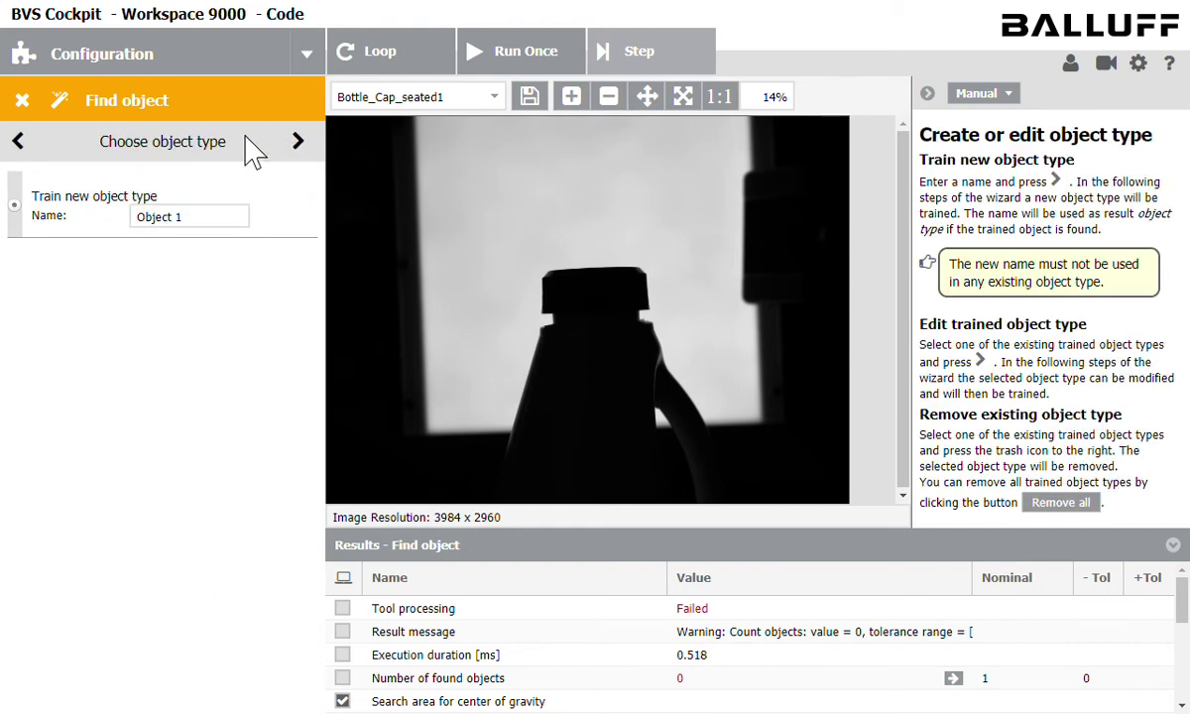
{"action": "left_click", "coordinate": [154, 218]}
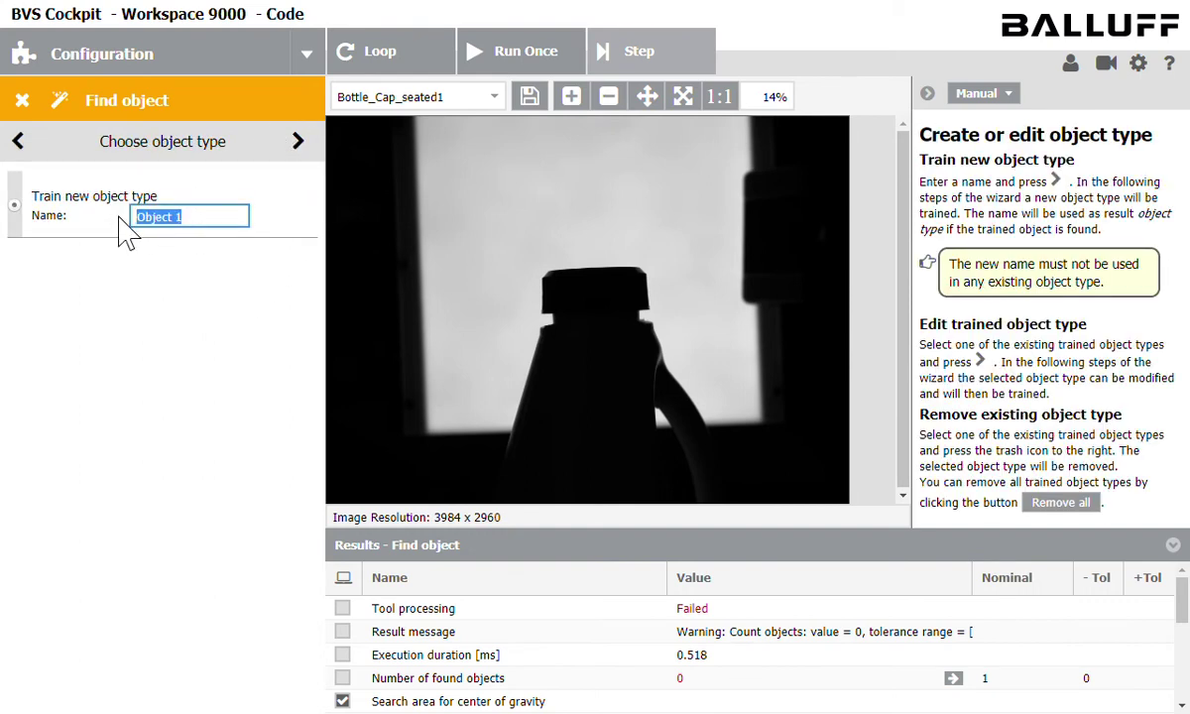
{"action": "type", "text": "c"}
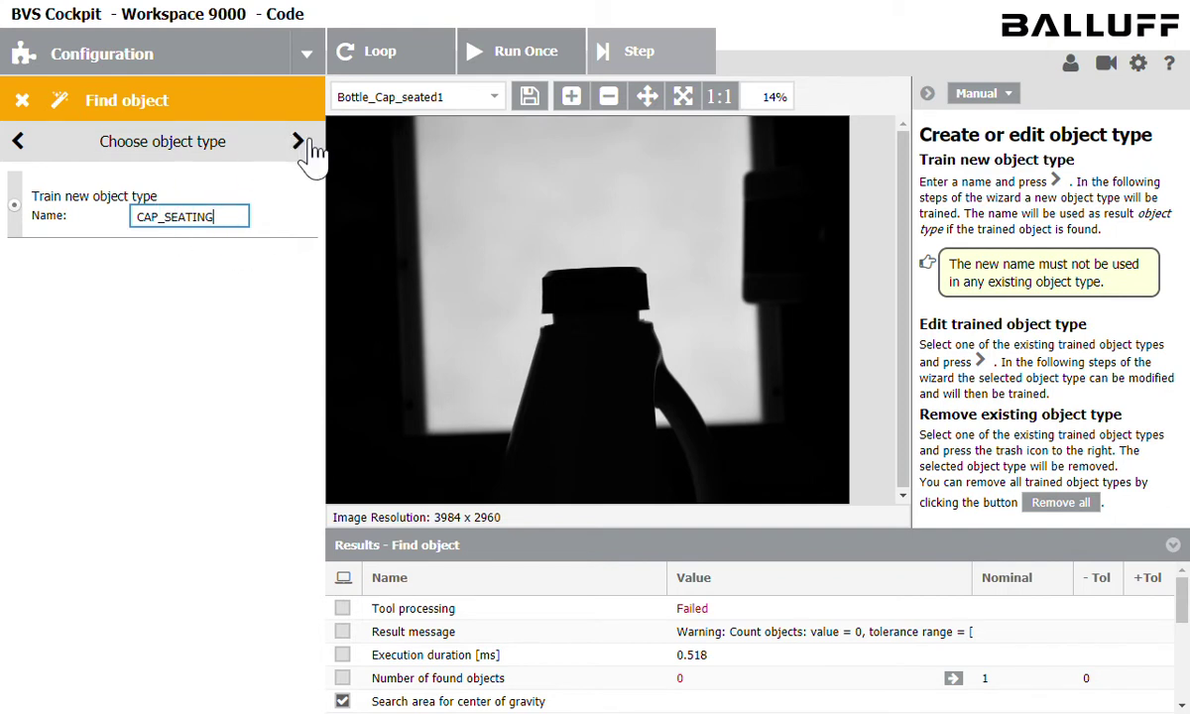
{"action": "left_click", "coordinate": [307, 143]}
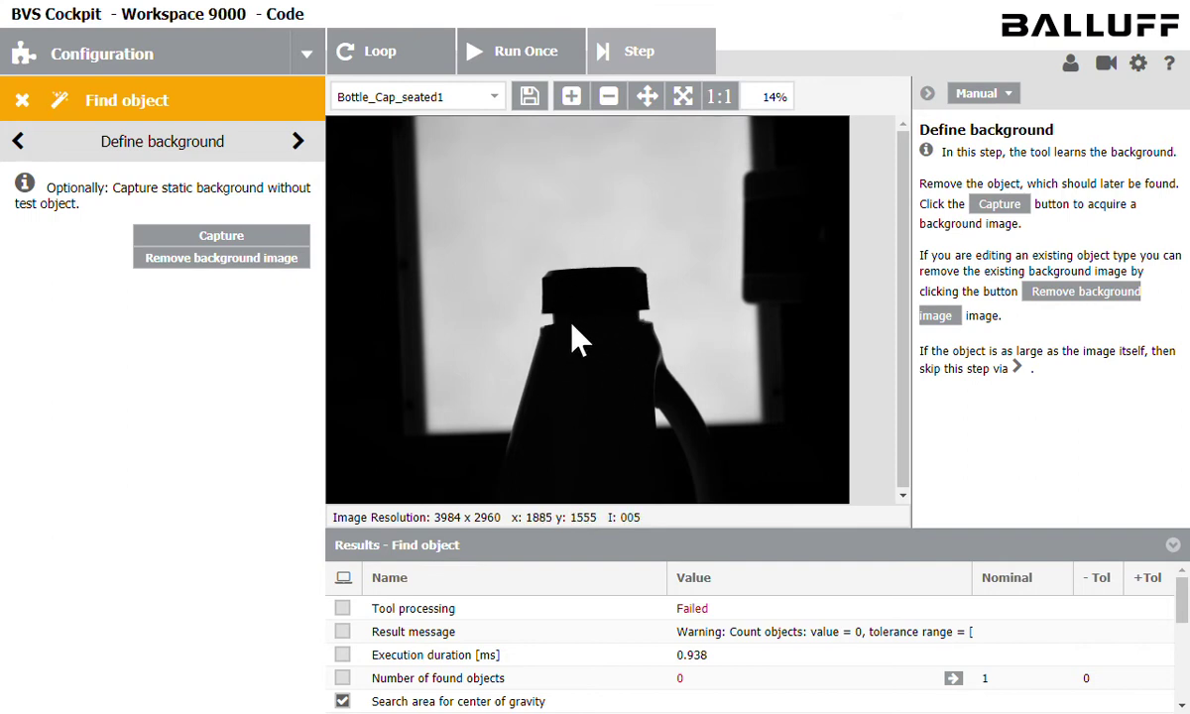
Step: Capture the background image and the seated-cap reference image for CAP_SEATING
{"action": "left_click", "coordinate": [270, 243]}
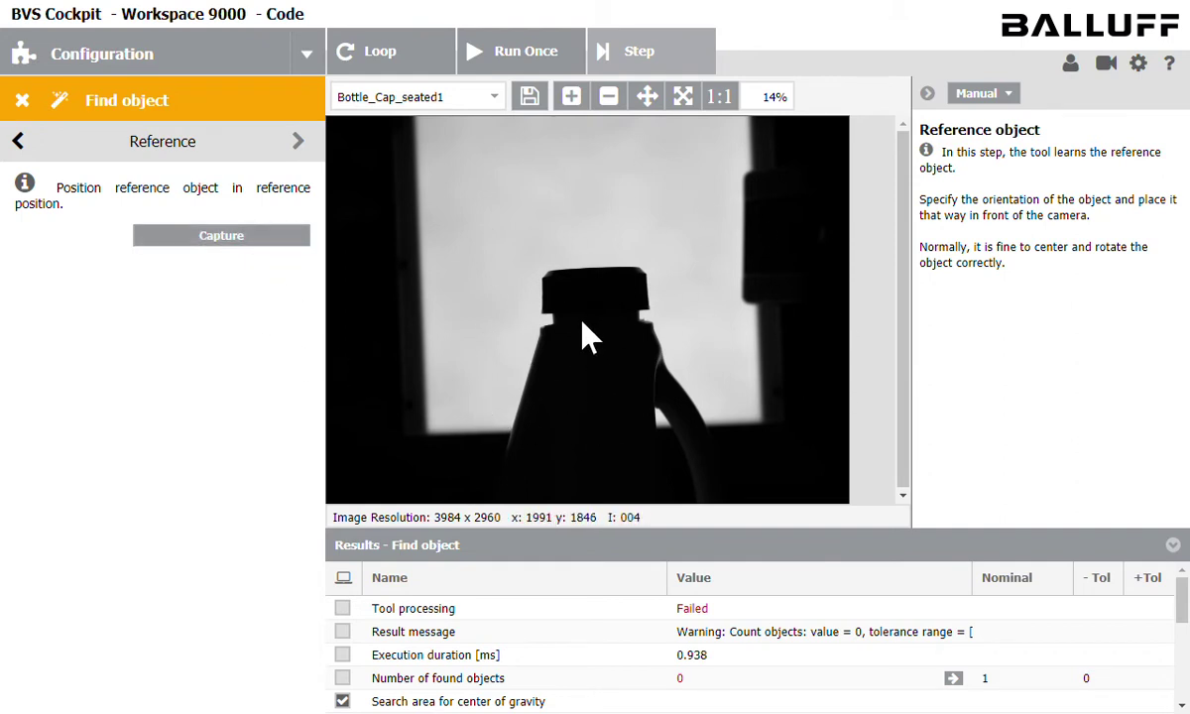
{"action": "left_click", "coordinate": [230, 238]}
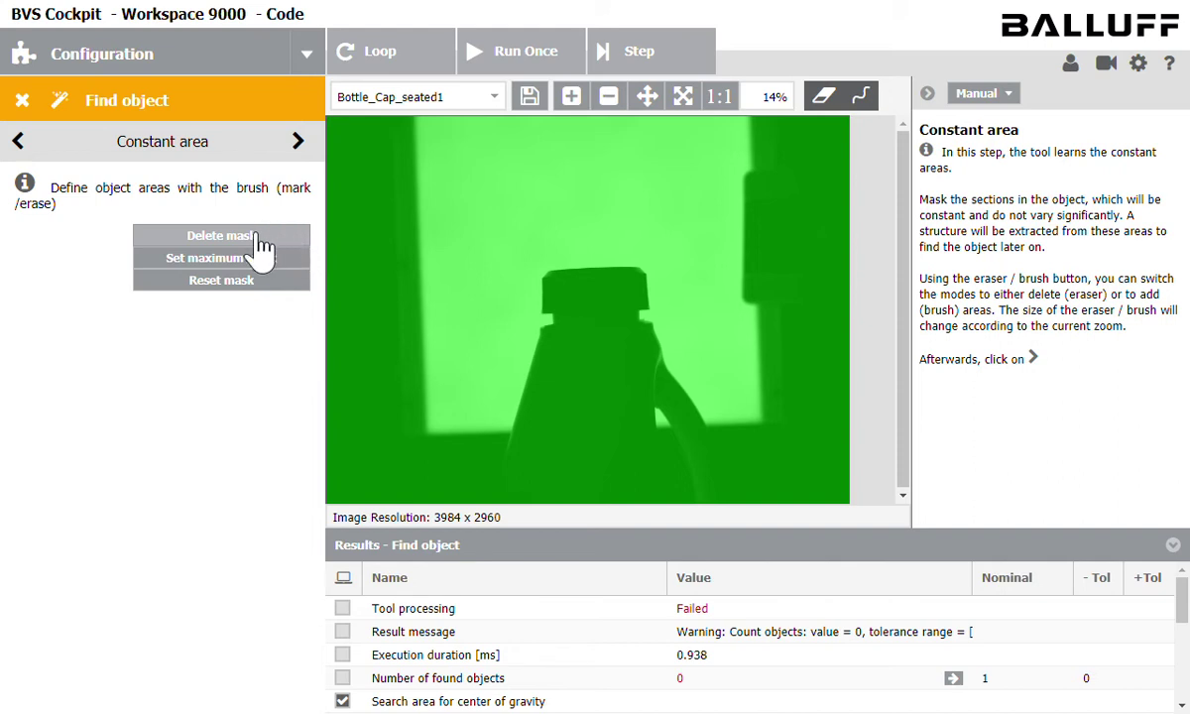
Step: Replace the full-image mask with a brushed mask along the cap's left edge and train features
{"action": "left_click", "coordinate": [288, 236]}
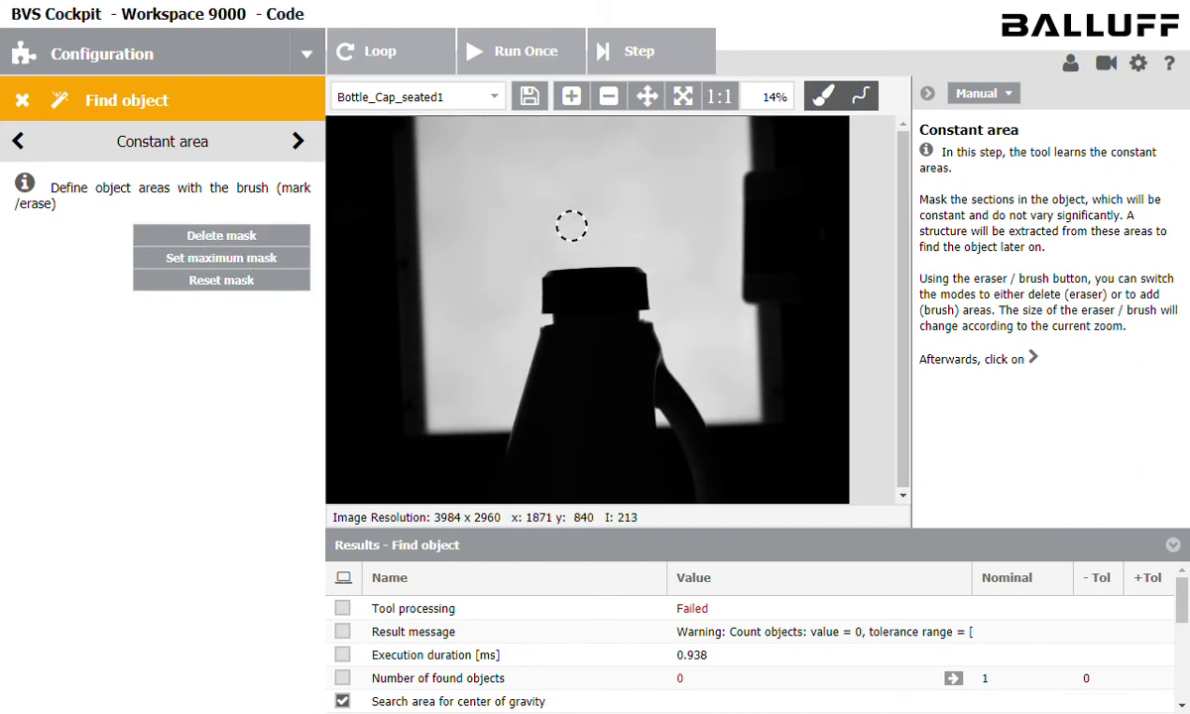
{"action": "left_click", "coordinate": [843, 111]}
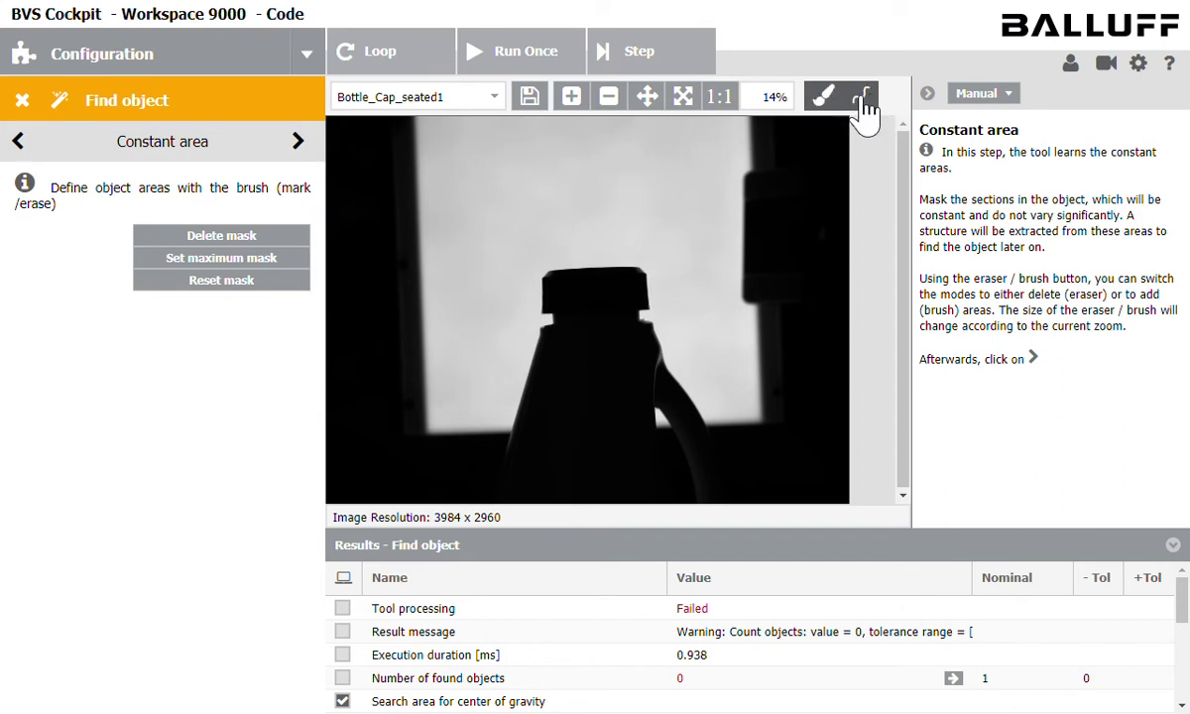
{"action": "left_click_drag", "start_coordinate": [555, 263], "coordinate": [541, 330]}
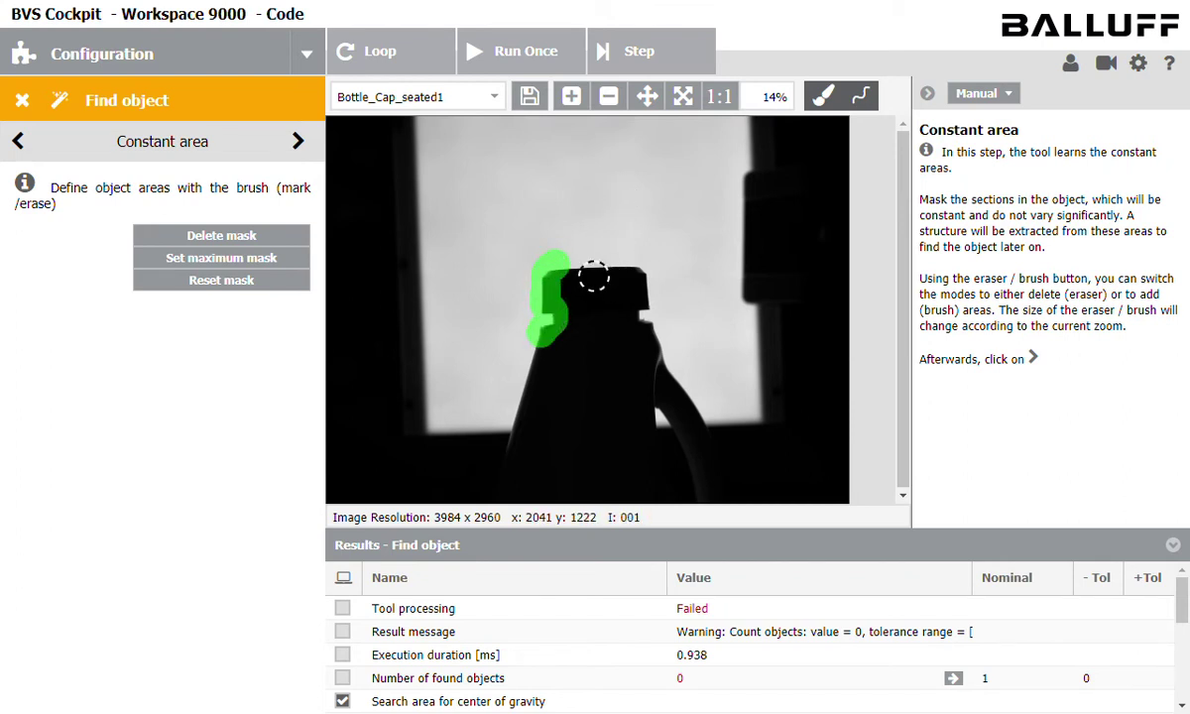
{"action": "mouse_move", "coordinate": [535, 263]}
{"action": "left_mouse_down"}
{"action": "mouse_move", "coordinate": [544, 314]}
{"action": "mouse_move", "coordinate": [542, 284]}
{"action": "left_mouse_up"}
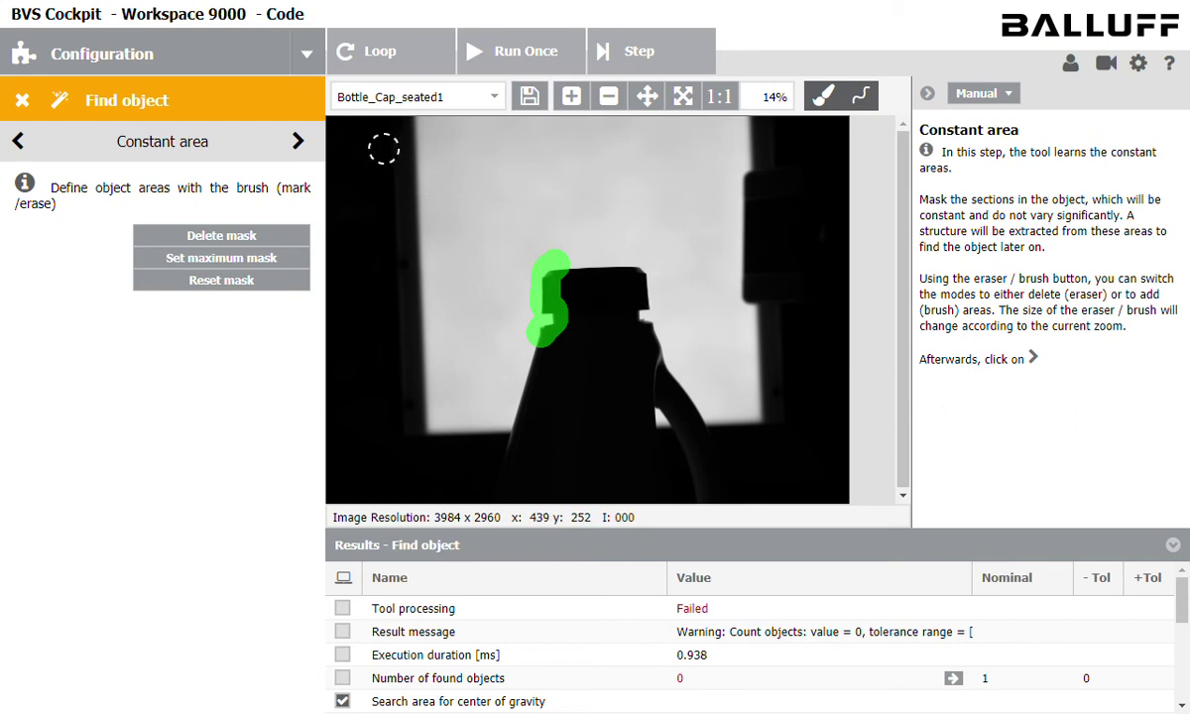
{"action": "left_click", "coordinate": [314, 144]}
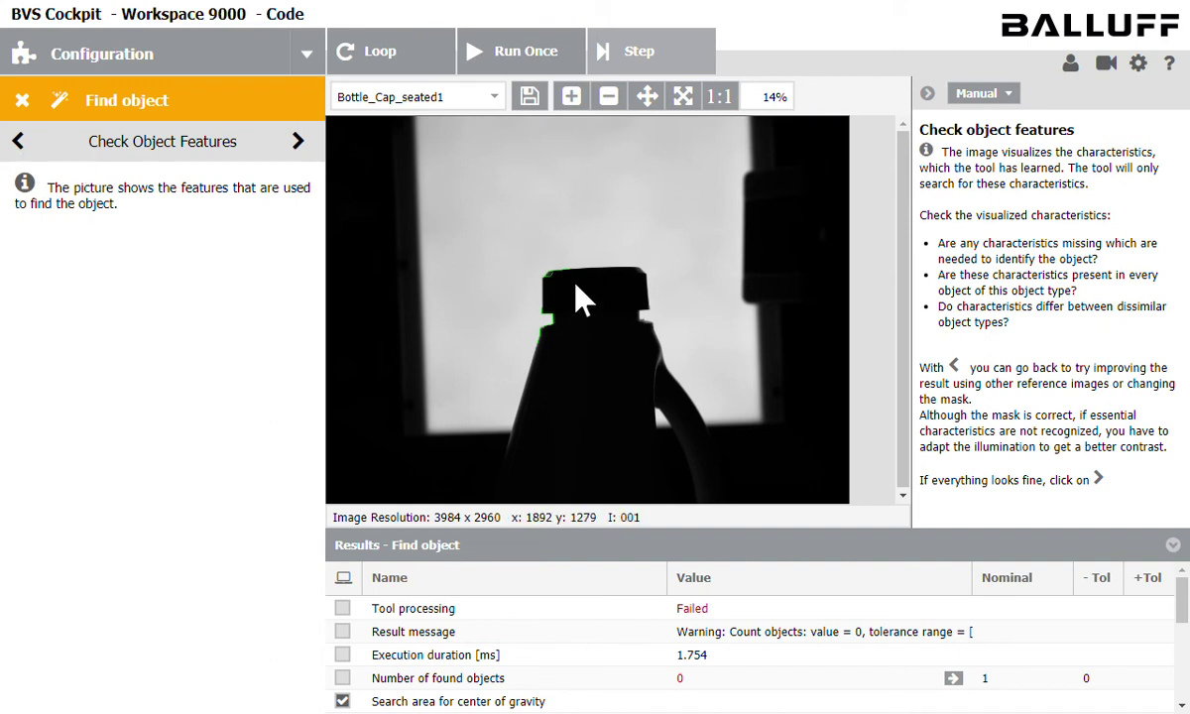
Step: Accept the learned object features and finish the CAP_SEATING wizard
{"action": "left_click", "coordinate": [297, 142]}
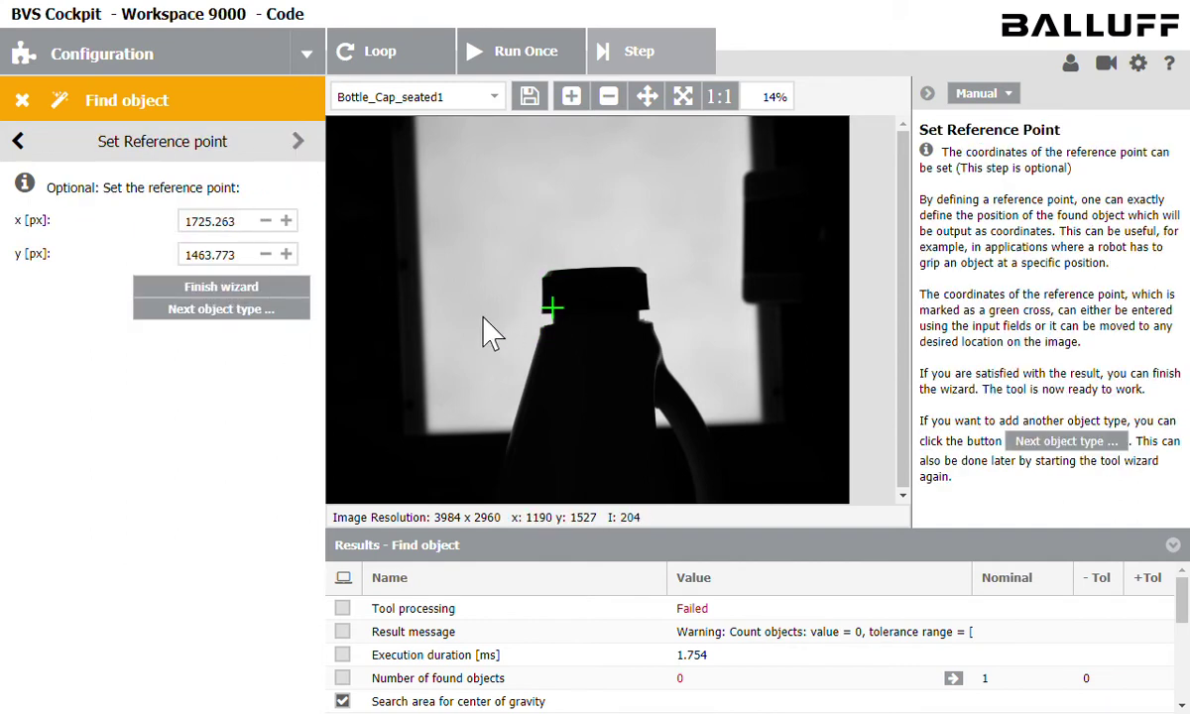
{"action": "left_click", "coordinate": [298, 289]}
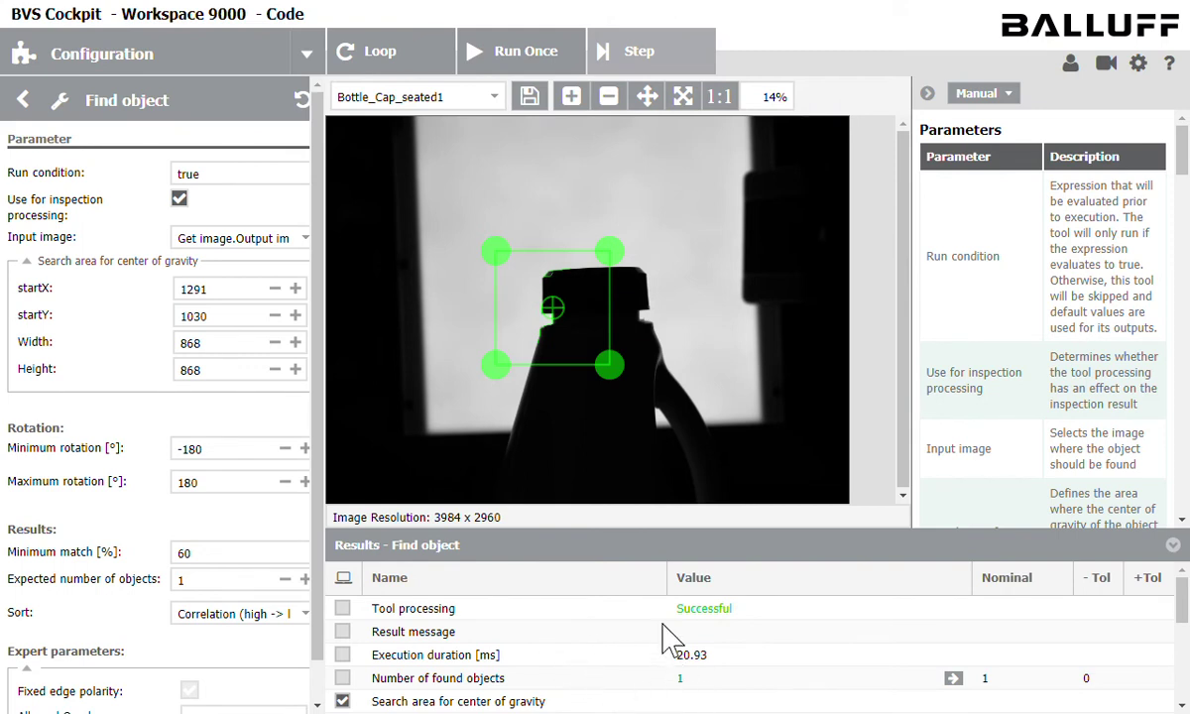
{"action": "left_click_drag", "start_coordinate": [1181, 615], "coordinate": [1182, 678]}
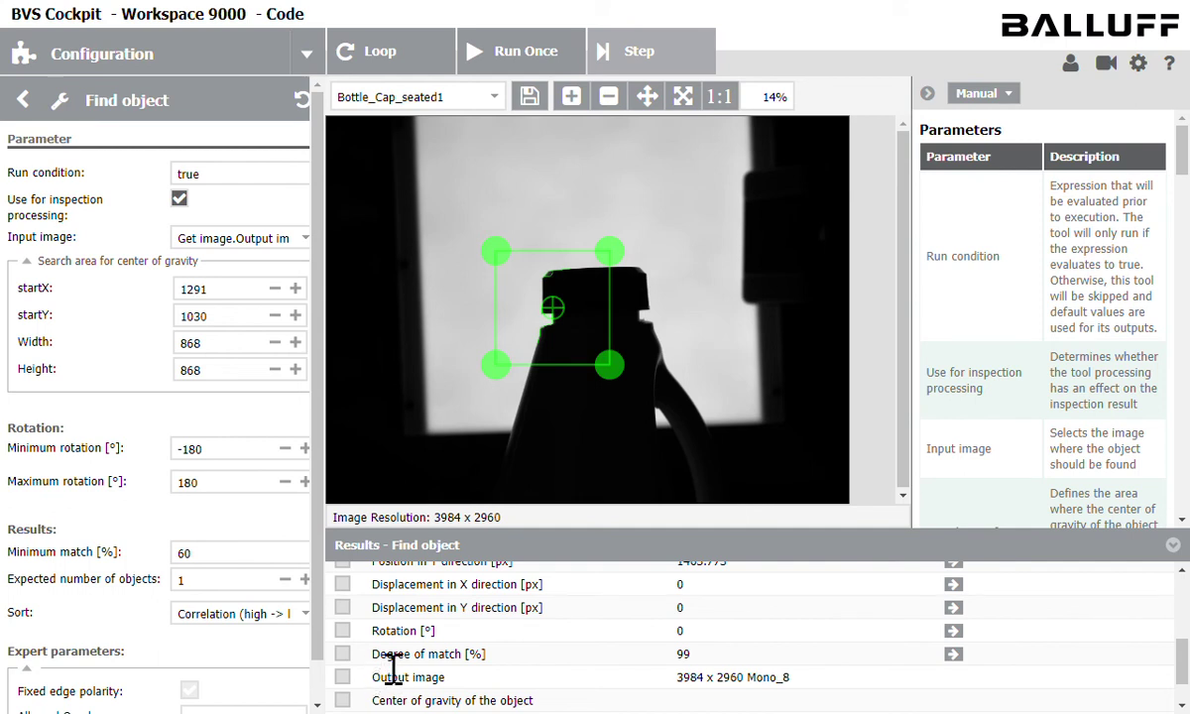
{"action": "left_click_drag", "start_coordinate": [373, 654], "coordinate": [478, 677]}
{"action": "left_click", "coordinate": [515, 674]}
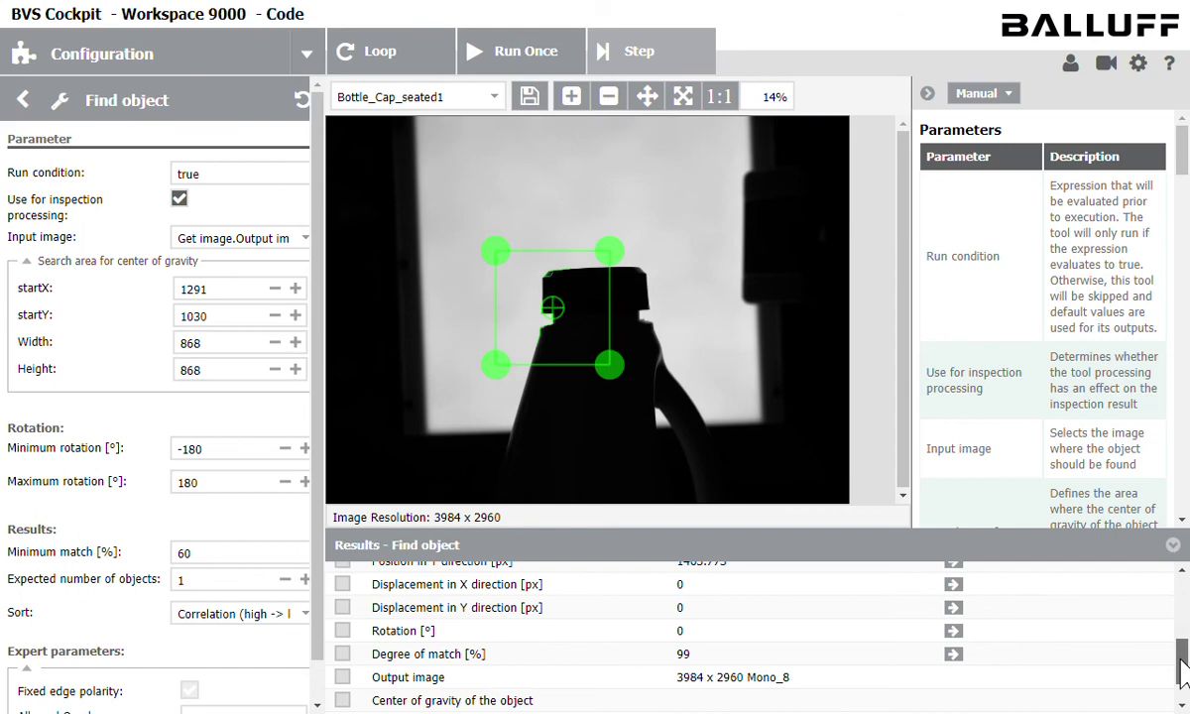
{"action": "left_click_drag", "start_coordinate": [1183, 672], "coordinate": [1177, 590]}
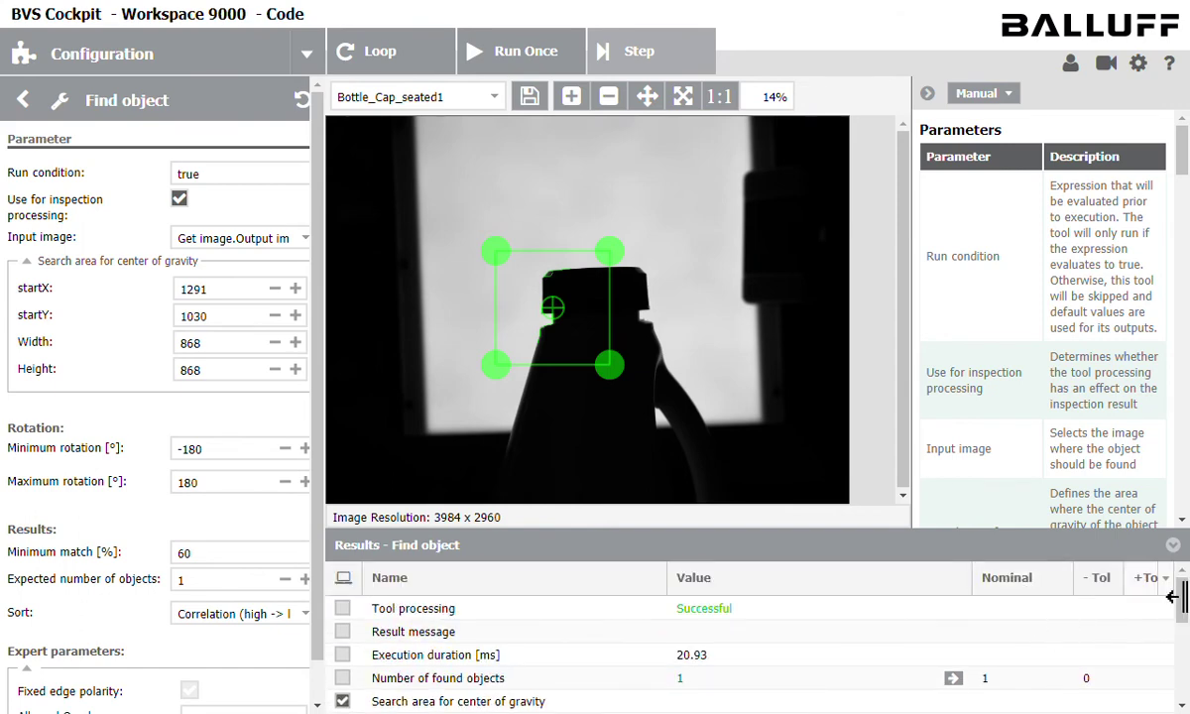
{"action": "scroll", "coordinate": [1109, 585], "scroll_direction": "down", "scroll_amount": 5}
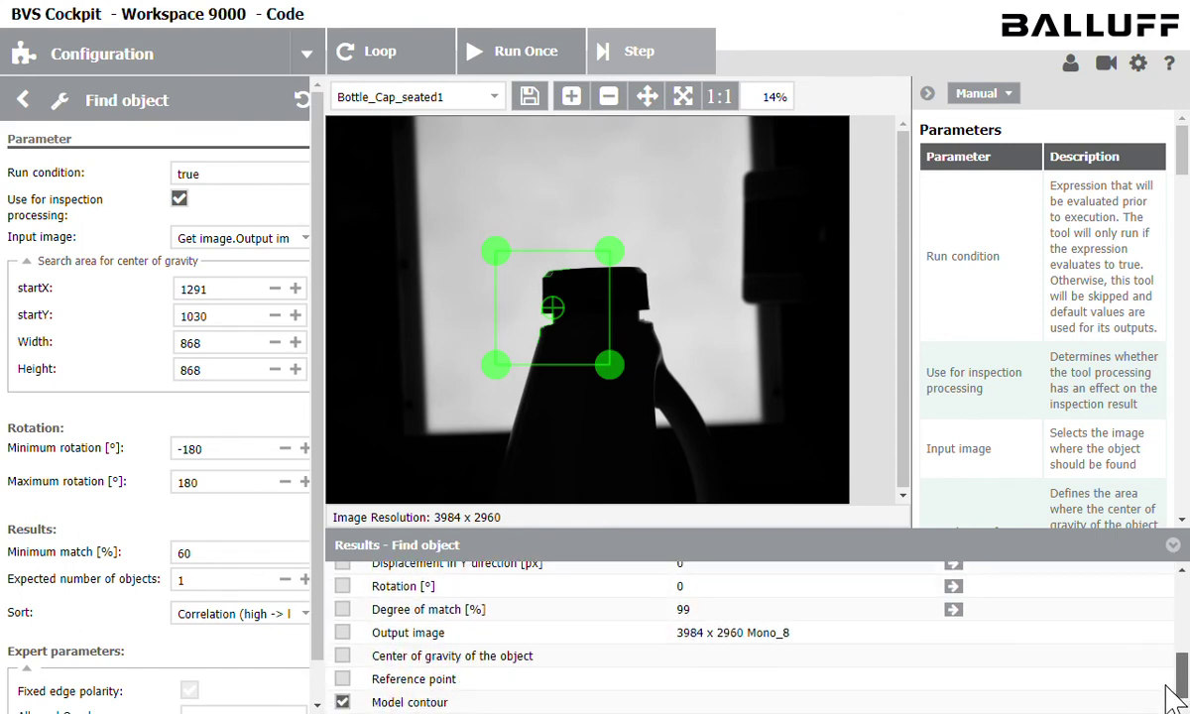
{"action": "left_click", "coordinate": [1021, 610]}
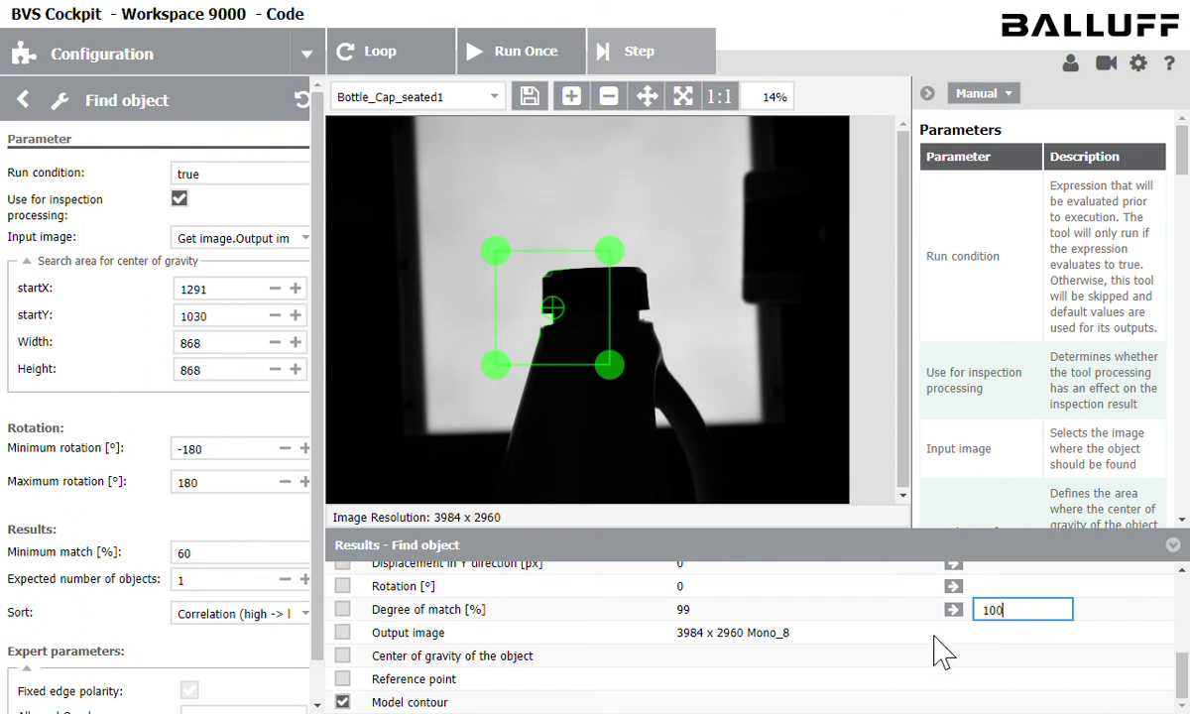
Step: Set the Degree of match nominal value to 100 with a lower tolerance of 9
{"action": "type", "text": "100"}
{"action": "key", "text": "Return"}
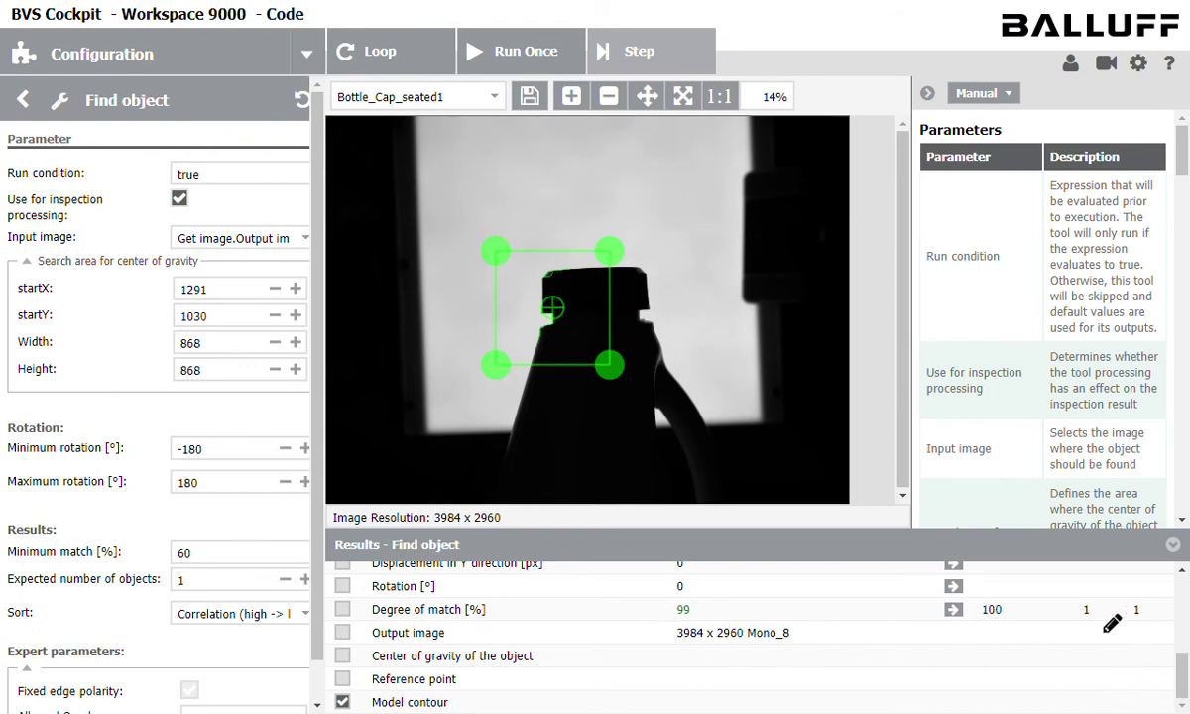
{"action": "left_click_drag", "start_coordinate": [1179, 670], "coordinate": [1182, 607]}
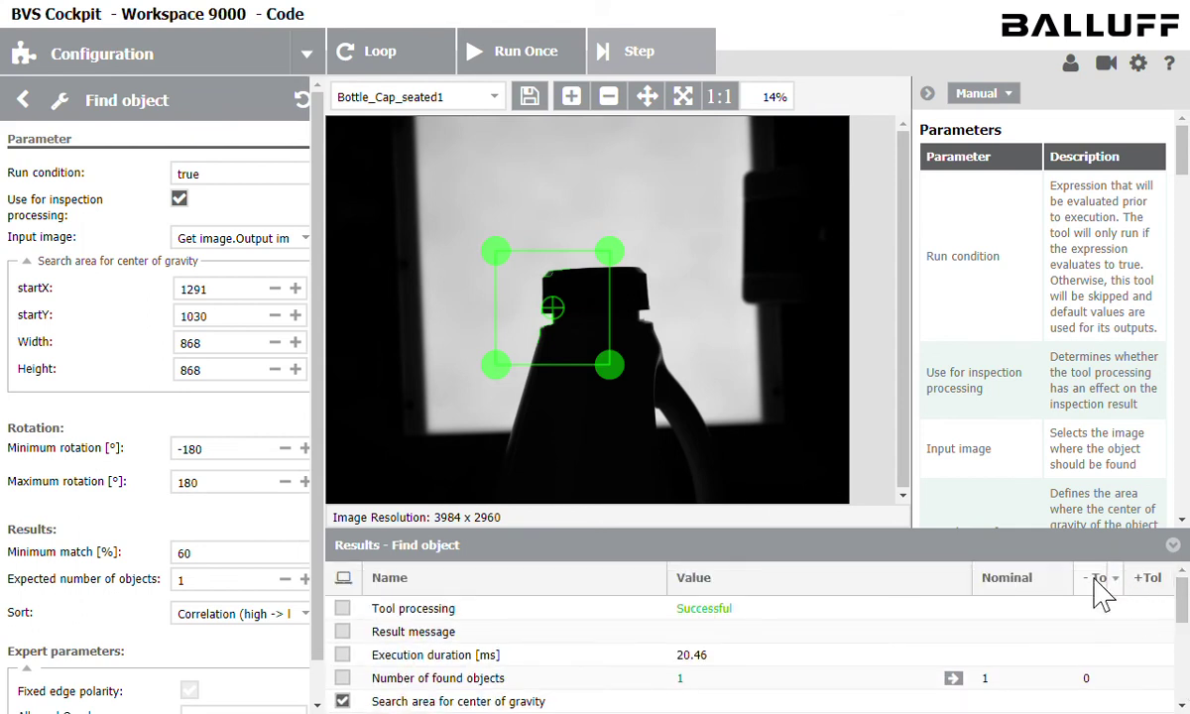
{"action": "left_click_drag", "start_coordinate": [1180, 592], "coordinate": [1180, 665]}
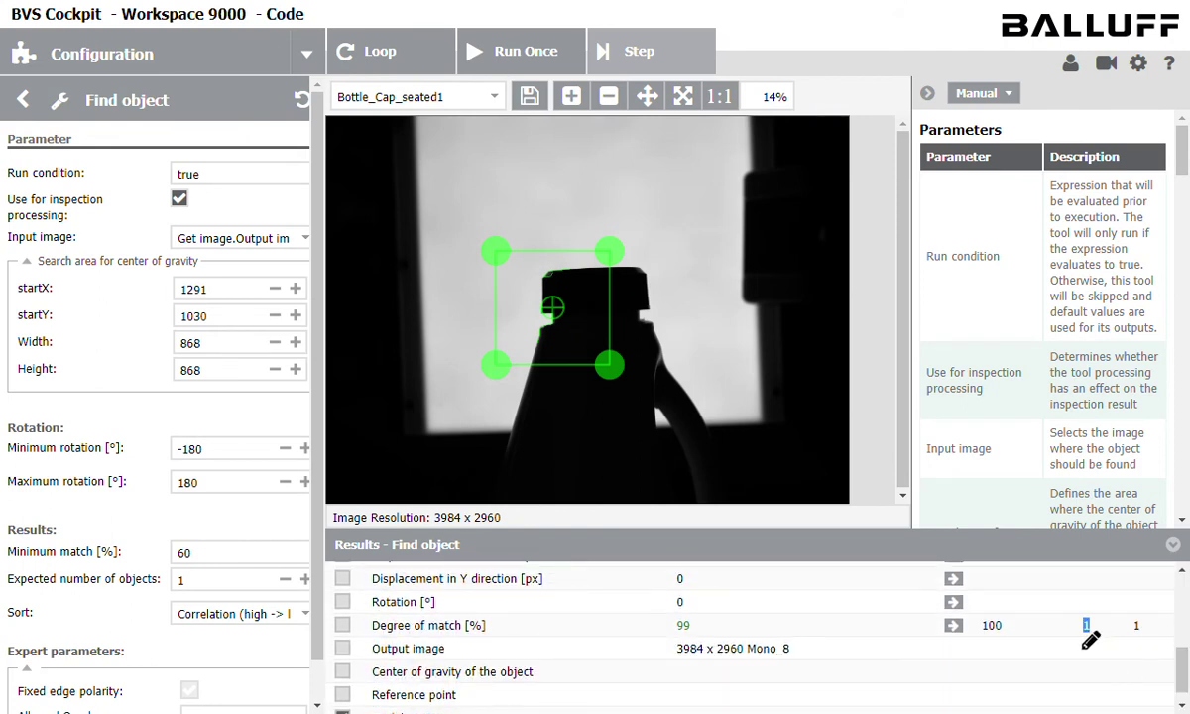
{"action": "left_click", "coordinate": [1090, 635]}
{"action": "key", "text": "Return"}
Step: Run the inspection on the tipped and missing cap samples and confirm both fail
{"action": "left_click", "coordinate": [575, 59]}
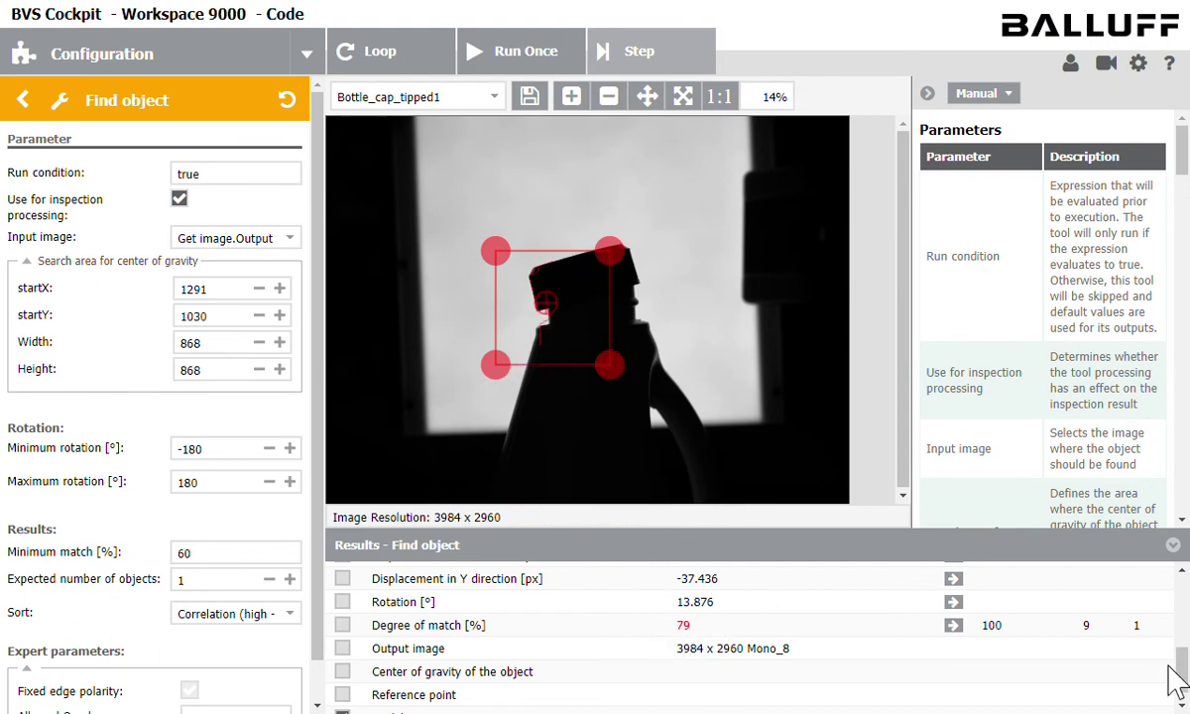
{"action": "left_click_drag", "start_coordinate": [1180, 669], "coordinate": [1180, 590]}
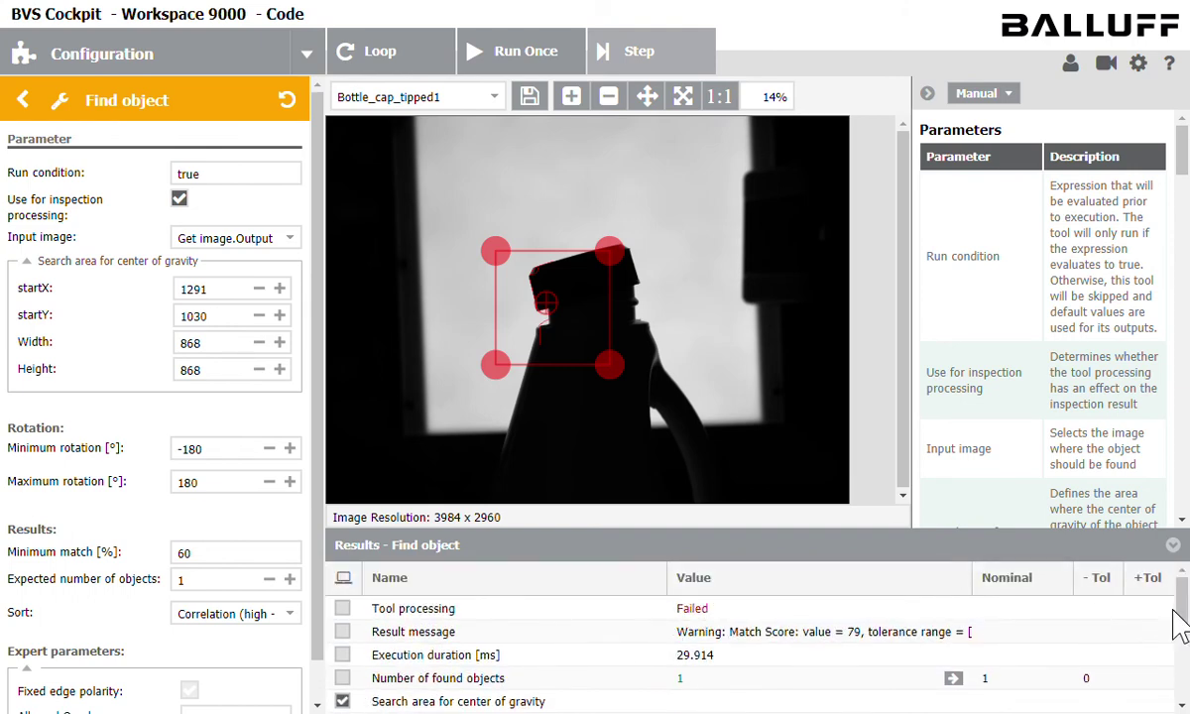
{"action": "left_click_drag", "start_coordinate": [1180, 625], "coordinate": [1180, 674]}
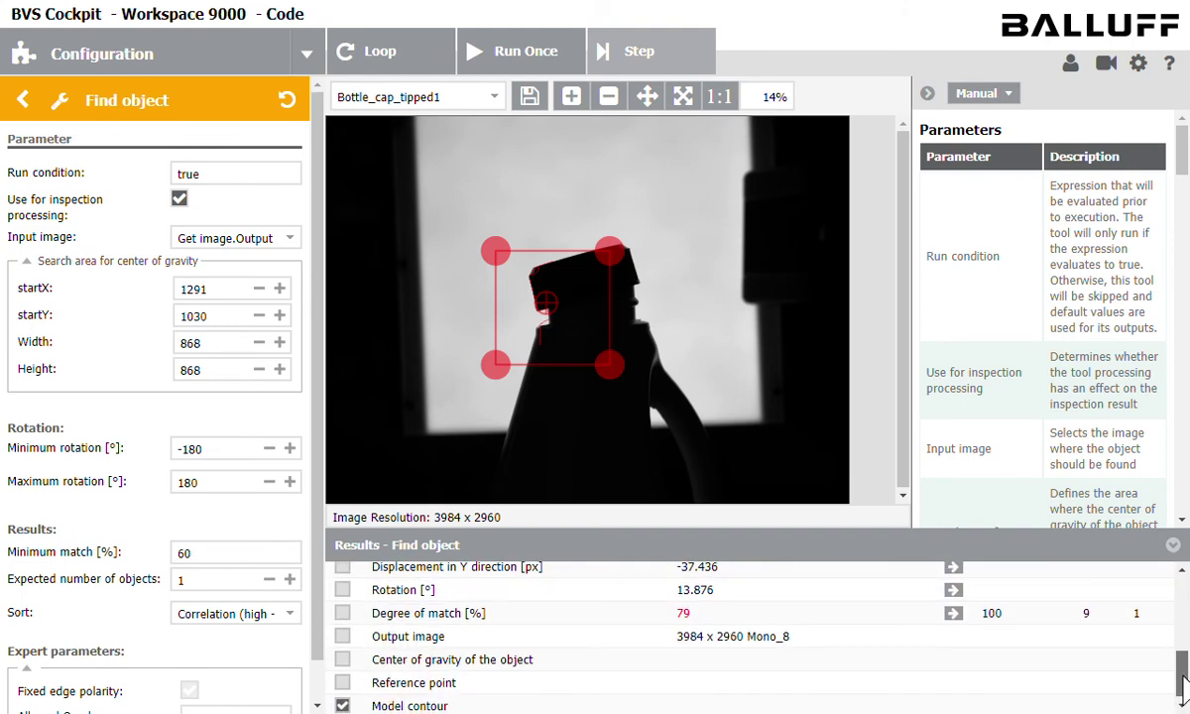
{"action": "left_click", "coordinate": [540, 54]}
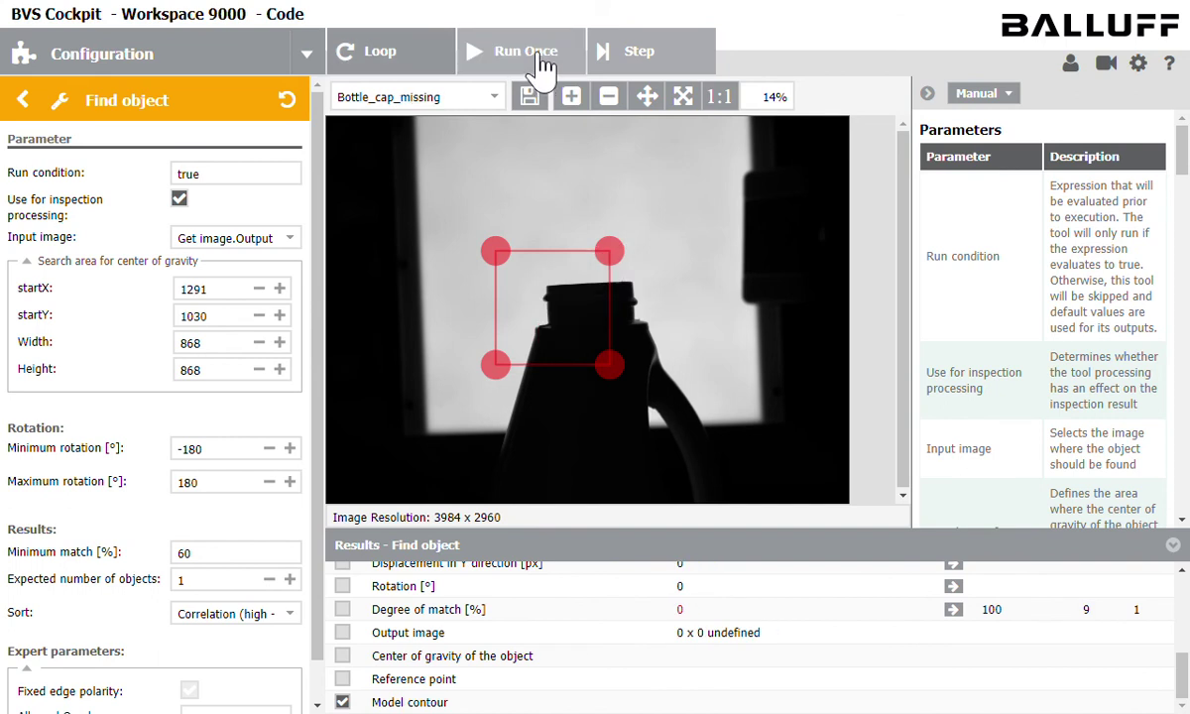
Step: Check that the three not-seated samples fail at 84–89% and Bottle_Cap_seated1 passes at 99%
{"action": "left_click", "coordinate": [540, 67]}
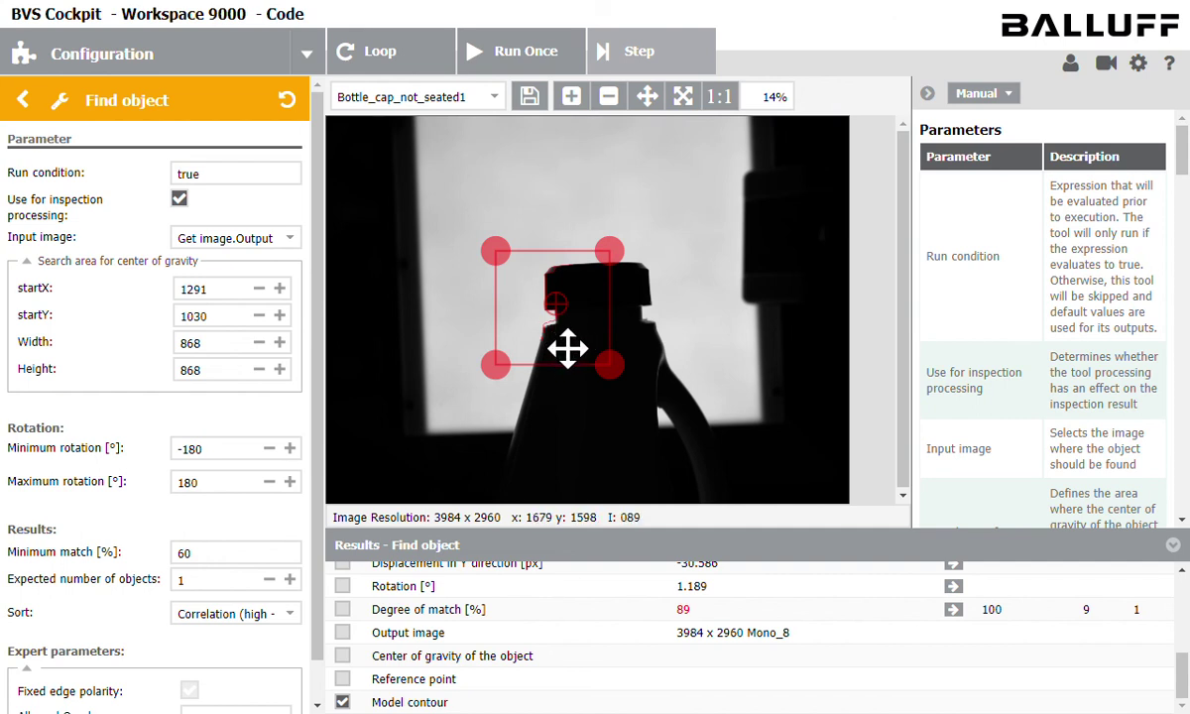
{"action": "left_click", "coordinate": [561, 65]}
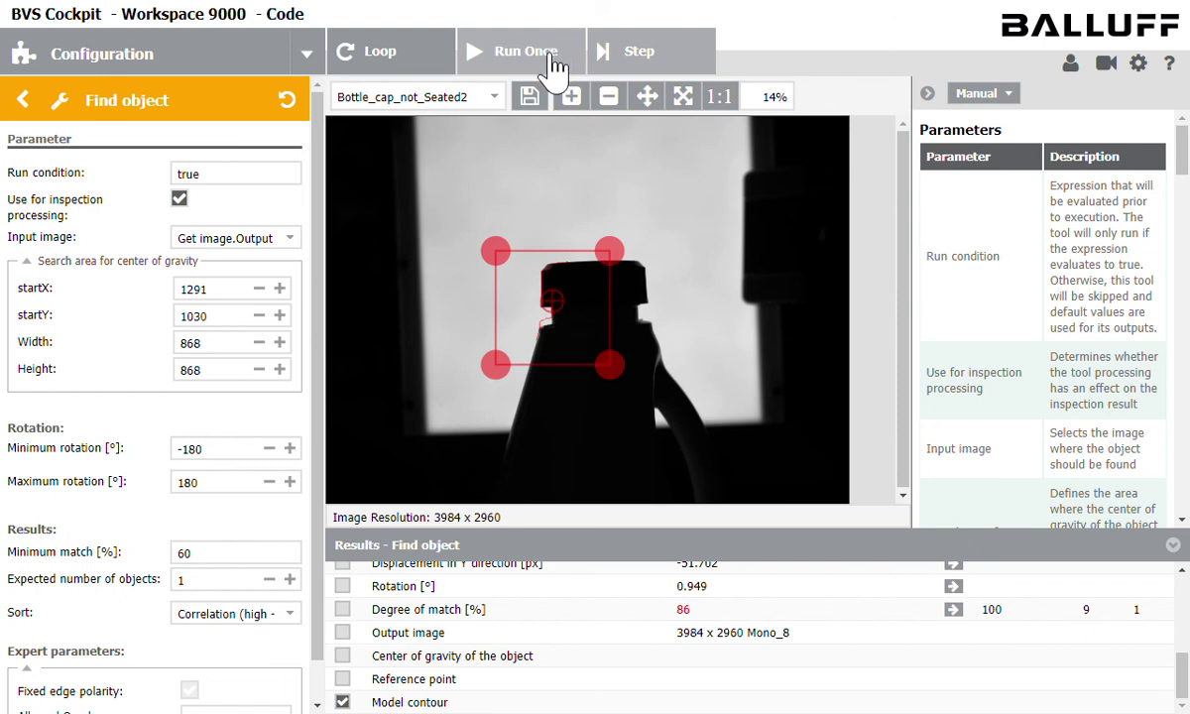
{"action": "left_click", "coordinate": [554, 68]}
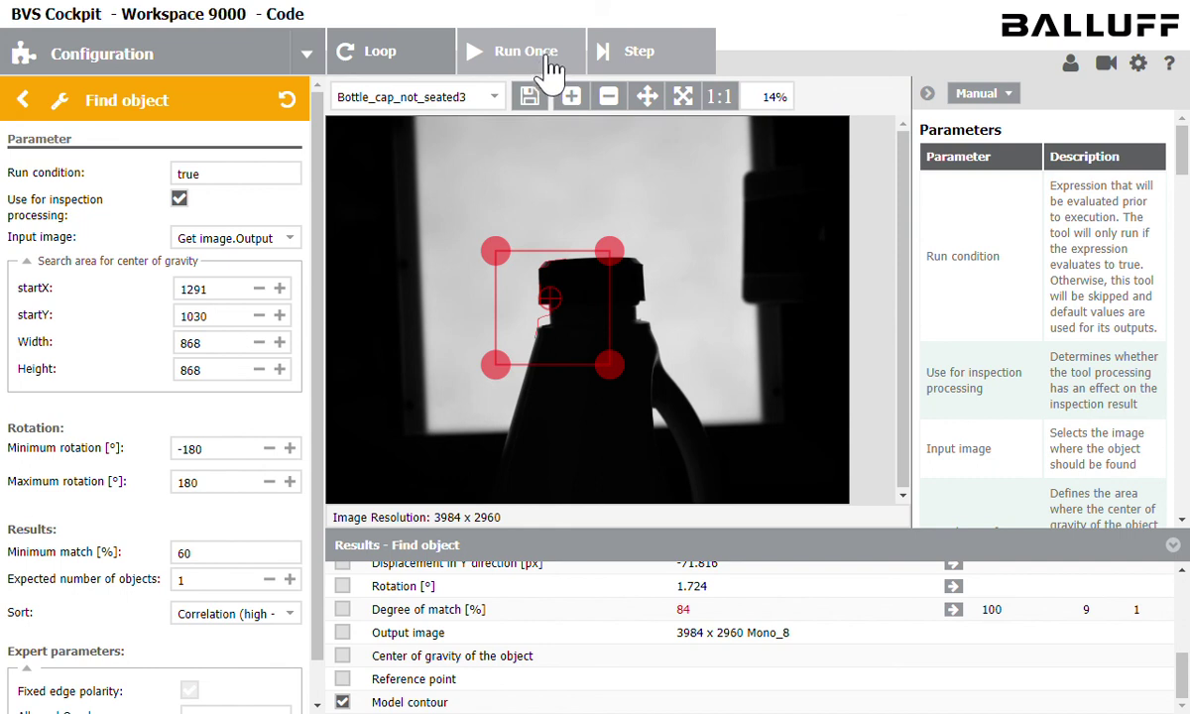
{"action": "left_click", "coordinate": [550, 70]}
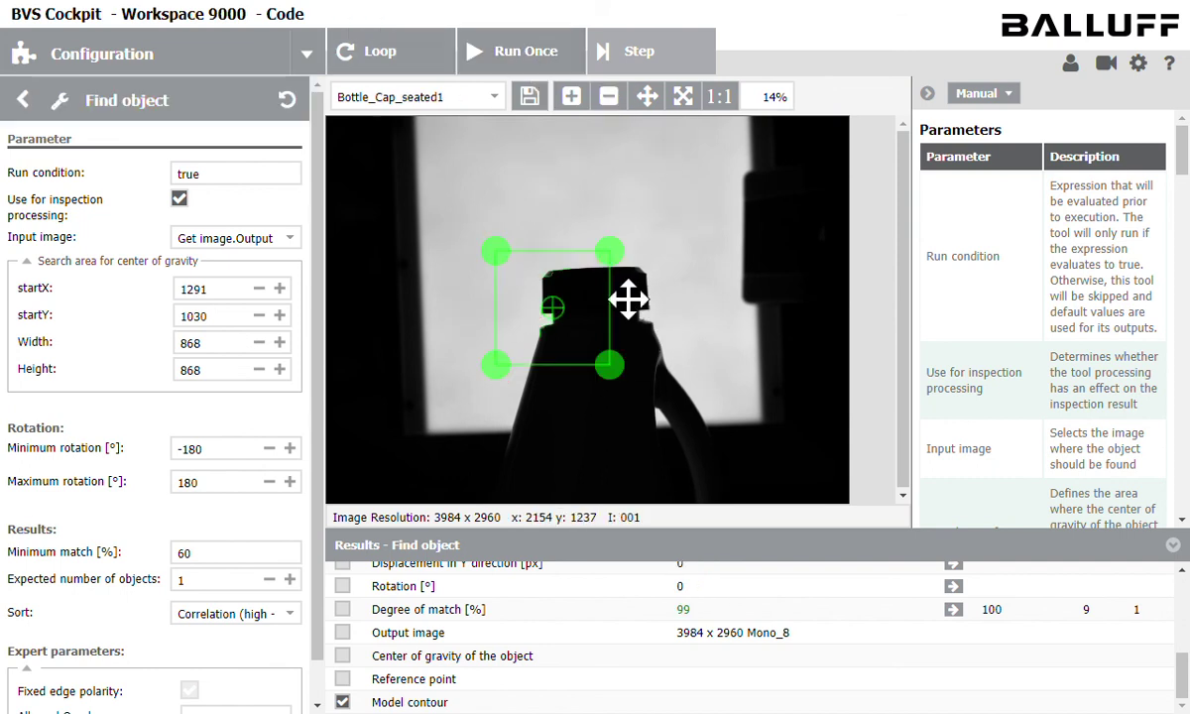